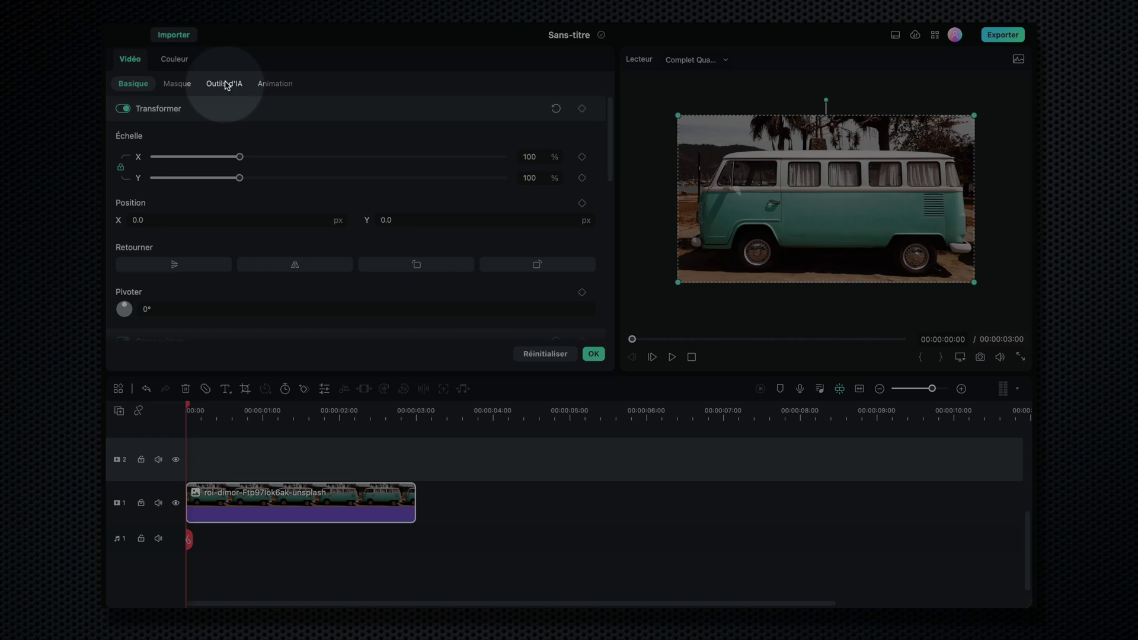
# Cut the van out of its background with the smart cutout (Découpe intelligente), brushing over the van and applying the result
pyautogui.click(226, 85)
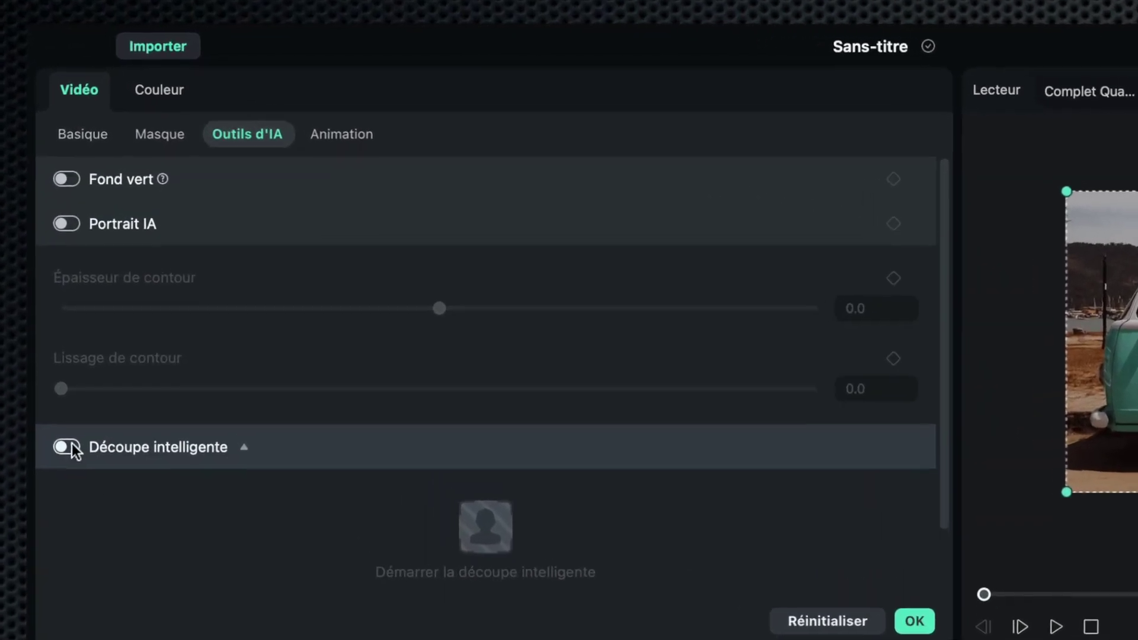
pyautogui.click(67, 447)
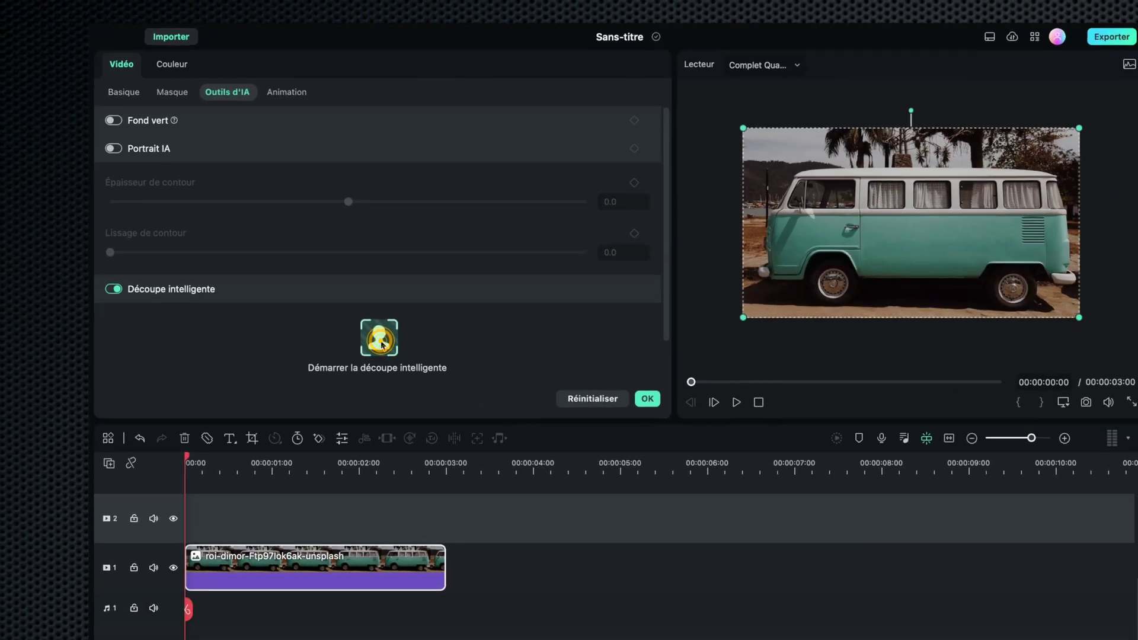
pyautogui.click(506, 554)
pyautogui.moveTo(682, 275)
pyautogui.mouseDown()
pyautogui.moveTo(329, 285)
pyautogui.moveTo(280, 360)
pyautogui.moveTo(296, 341)
pyautogui.moveTo(288, 402)
pyautogui.moveTo(380, 437)
pyautogui.moveTo(457, 406)
pyautogui.moveTo(667, 436)
pyautogui.moveTo(708, 412)
pyautogui.moveTo(707, 350)
pyautogui.moveTo(681, 277)
pyautogui.mouseUp()
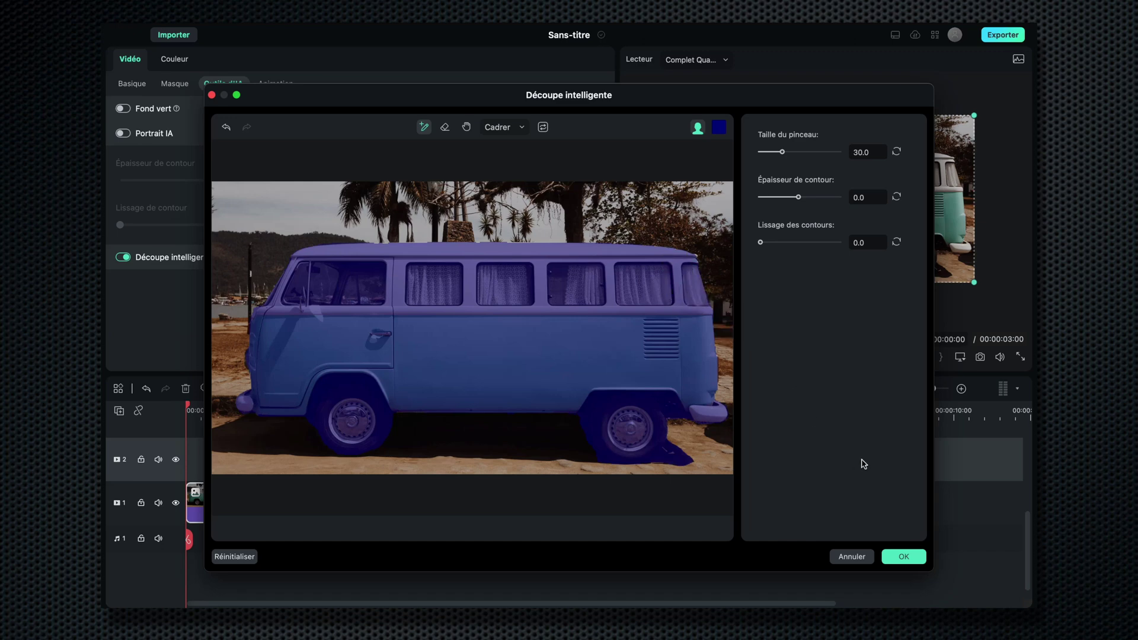
pyautogui.click(892, 557)
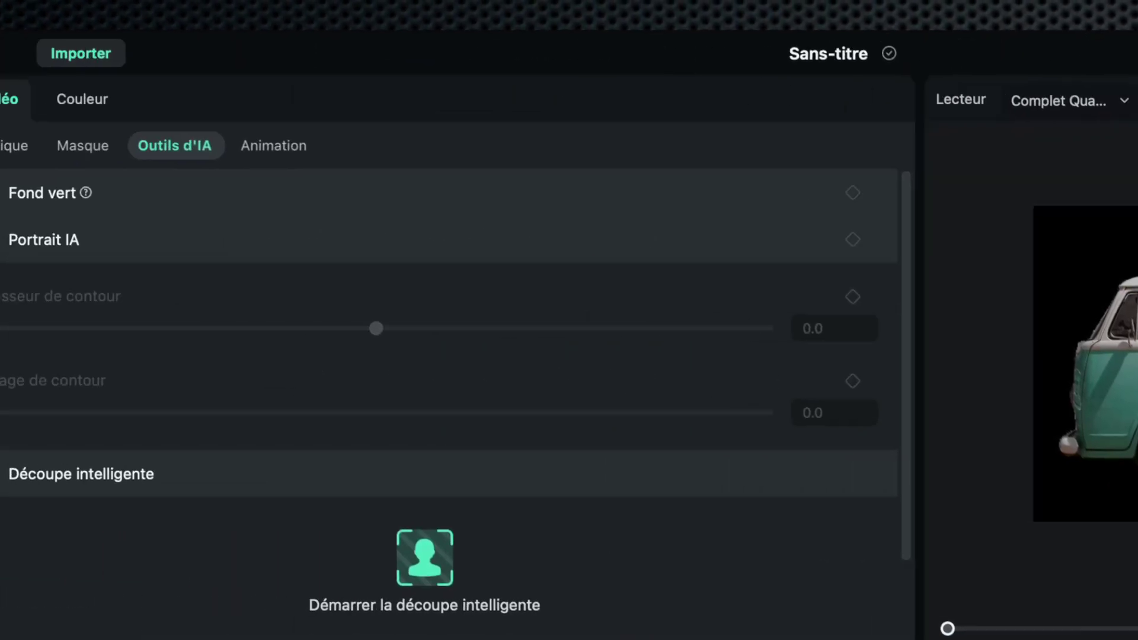
# Flip the van image horizontally and apply the transform
pyautogui.click(118, 149)
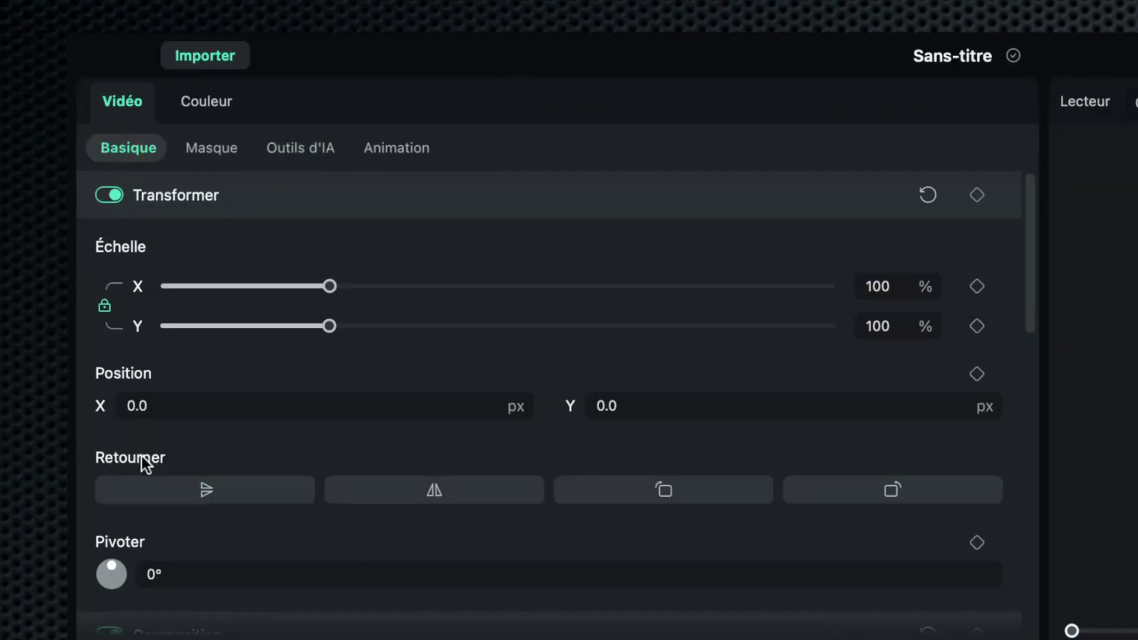
pyautogui.click(426, 489)
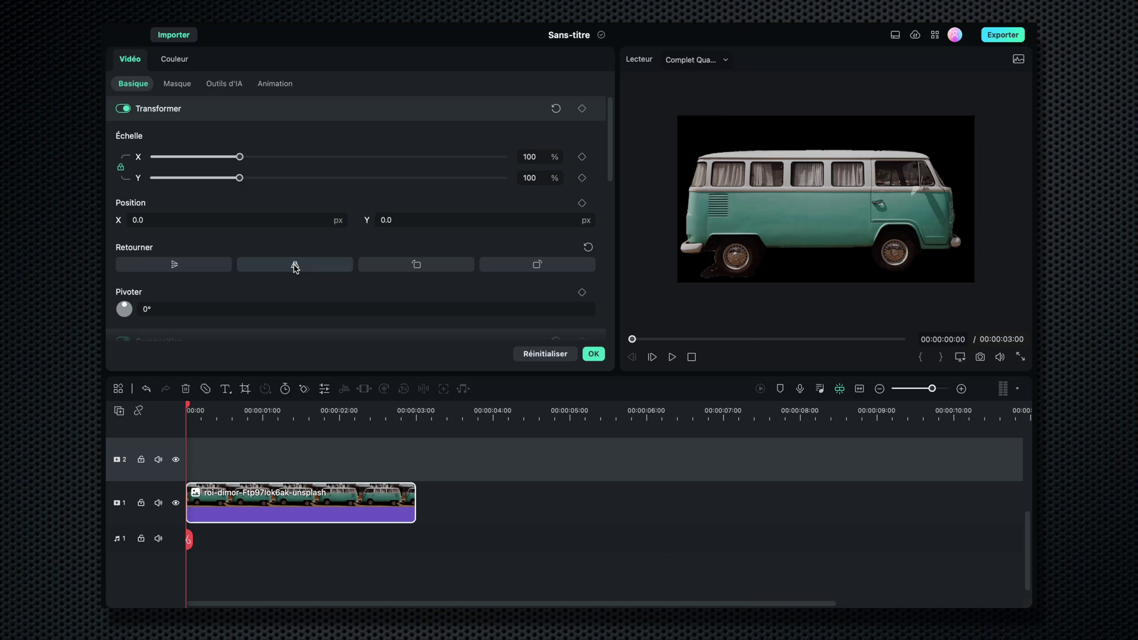
pyautogui.click(598, 356)
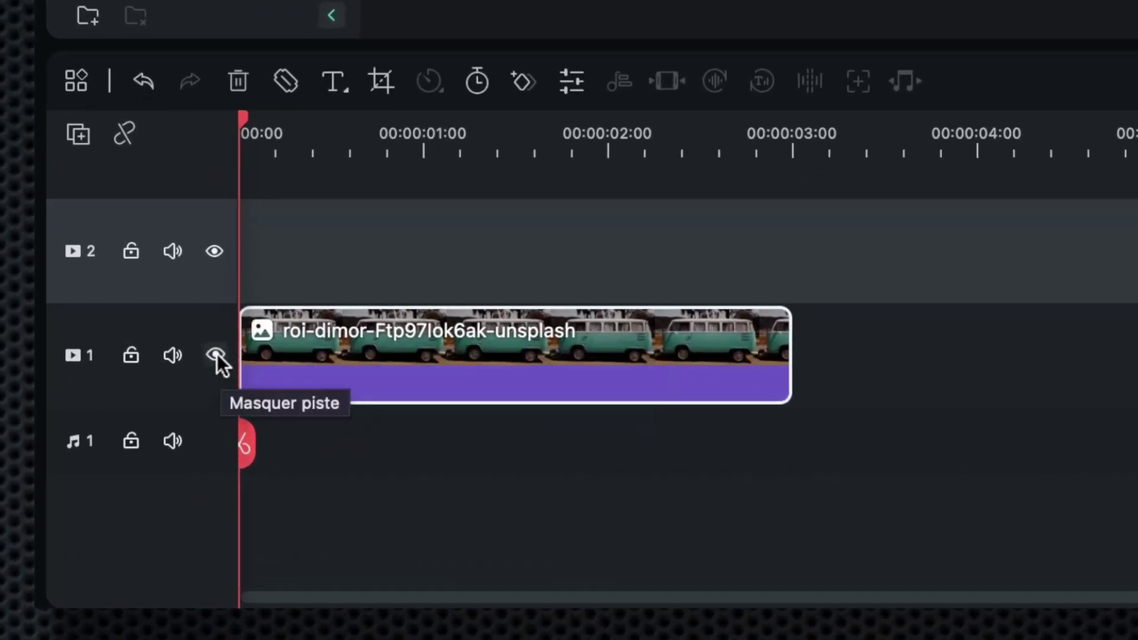
# Hide video track 1 and place the "love, couple, nature" image at the start of video track 2
pyautogui.click(216, 355)
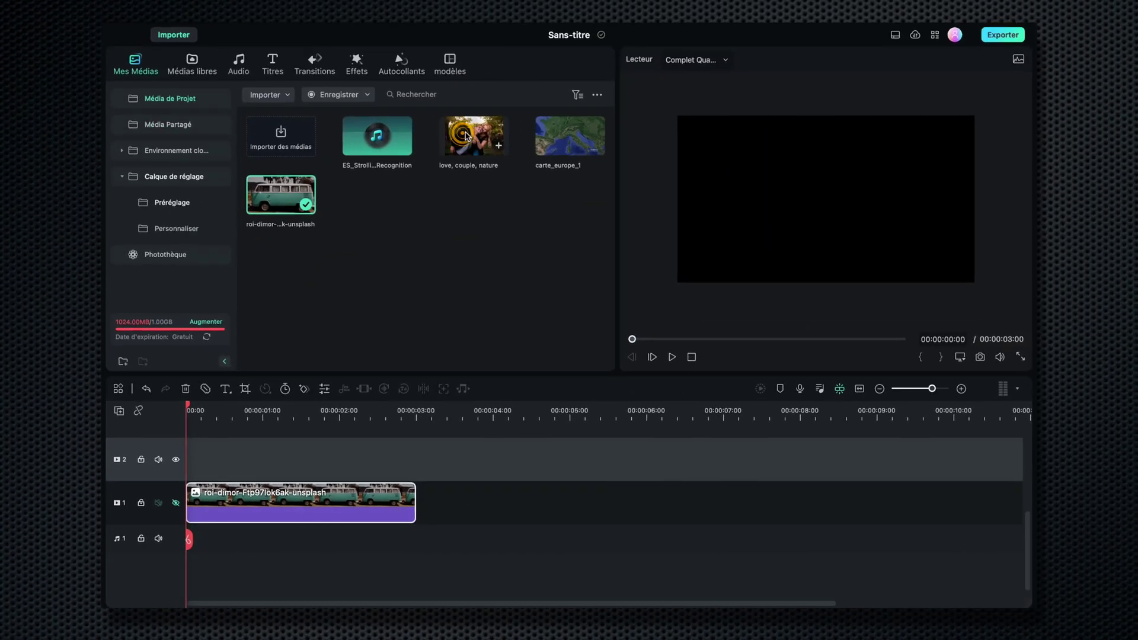
pyautogui.click(467, 137)
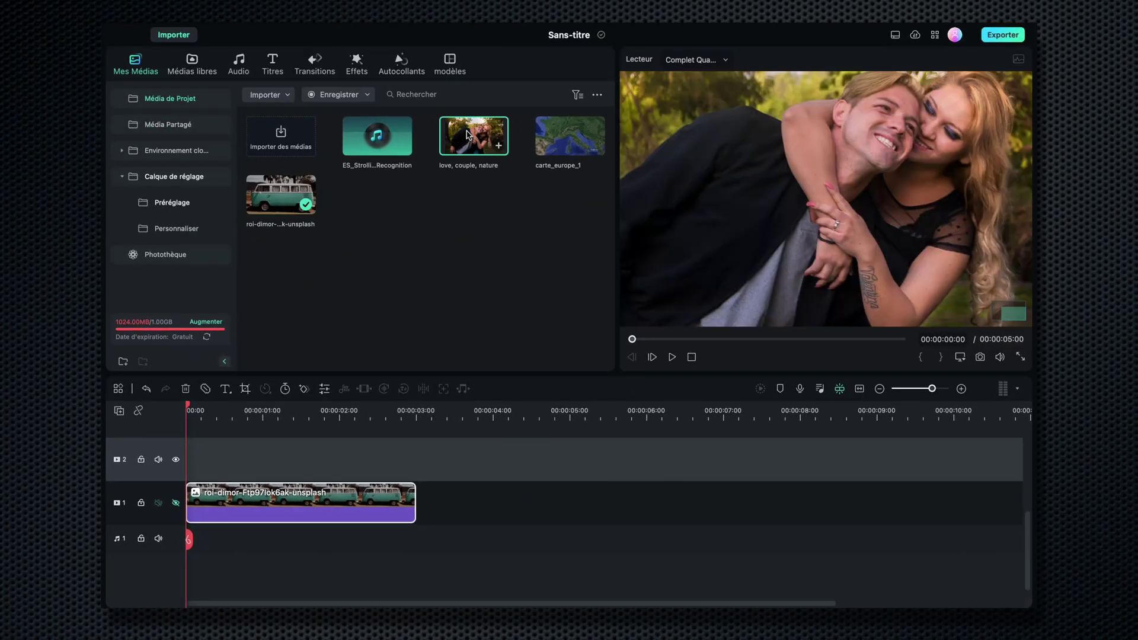
pyautogui.moveTo(469, 134); pyautogui.dragTo(218, 444)
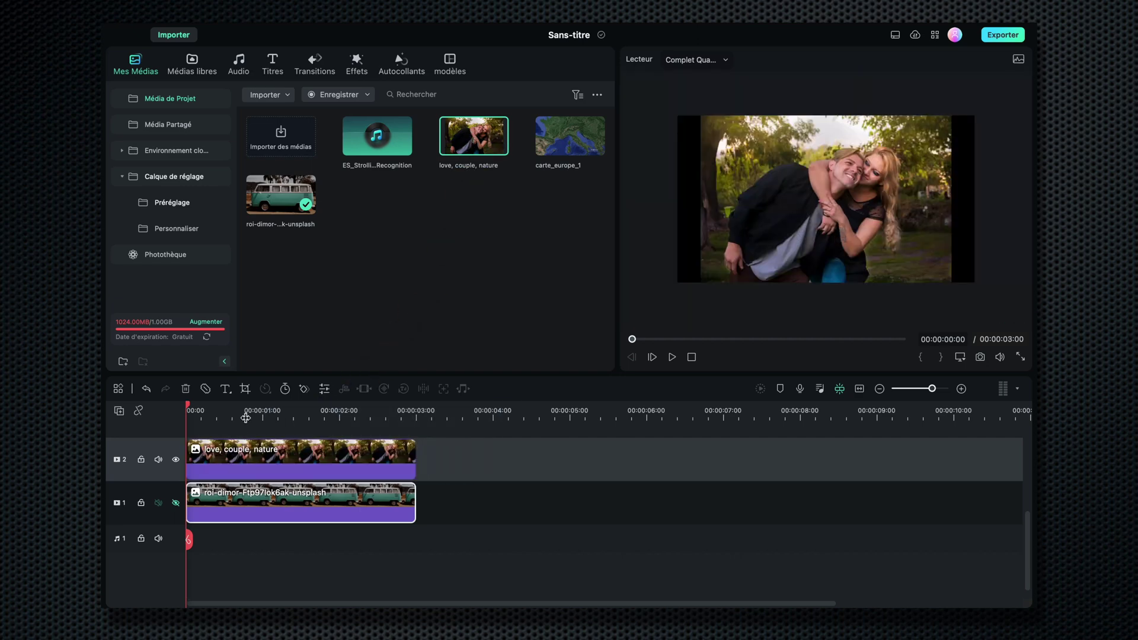
# Cut both people out of the couple image with the smart cutout (Découpe intelligente) and apply the result
pyautogui.click(245, 417)
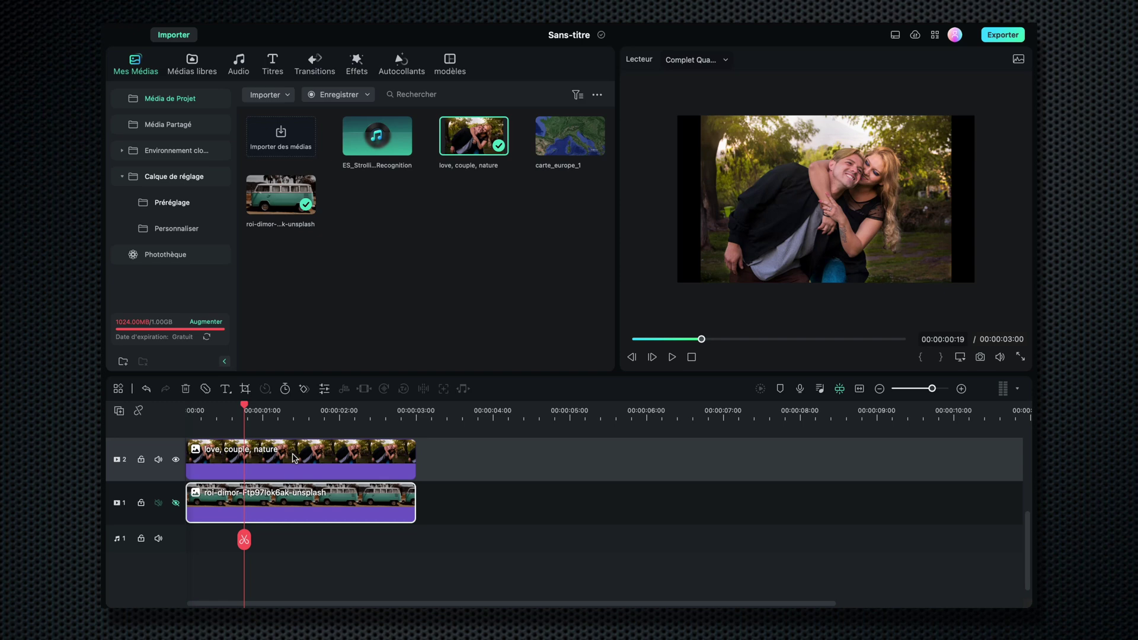
pyautogui.click(293, 458)
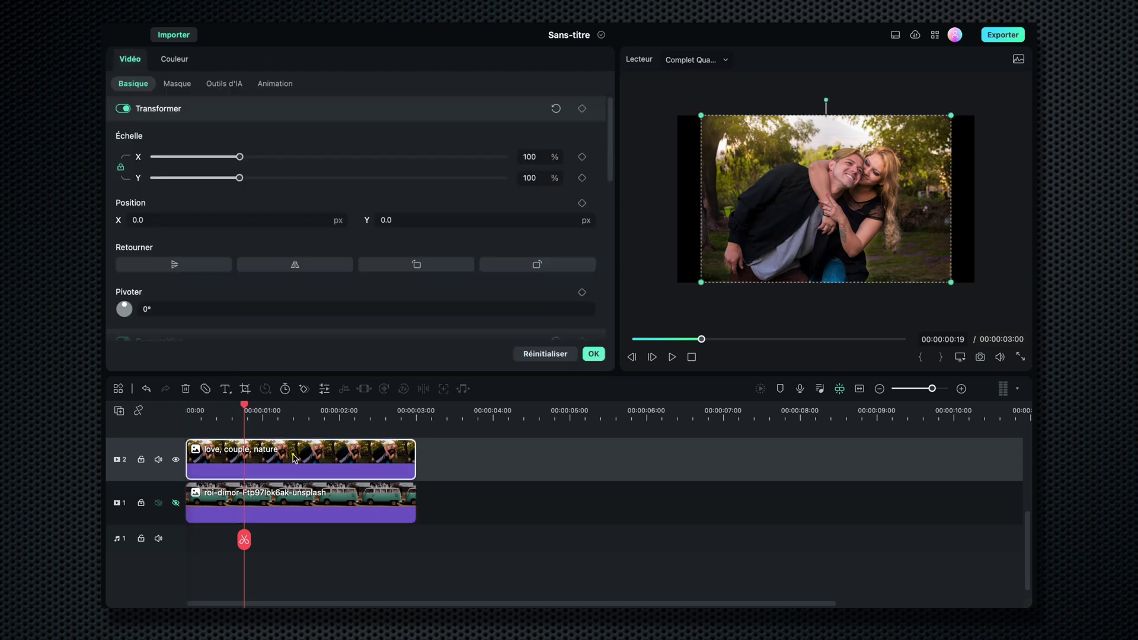
pyautogui.click(226, 85)
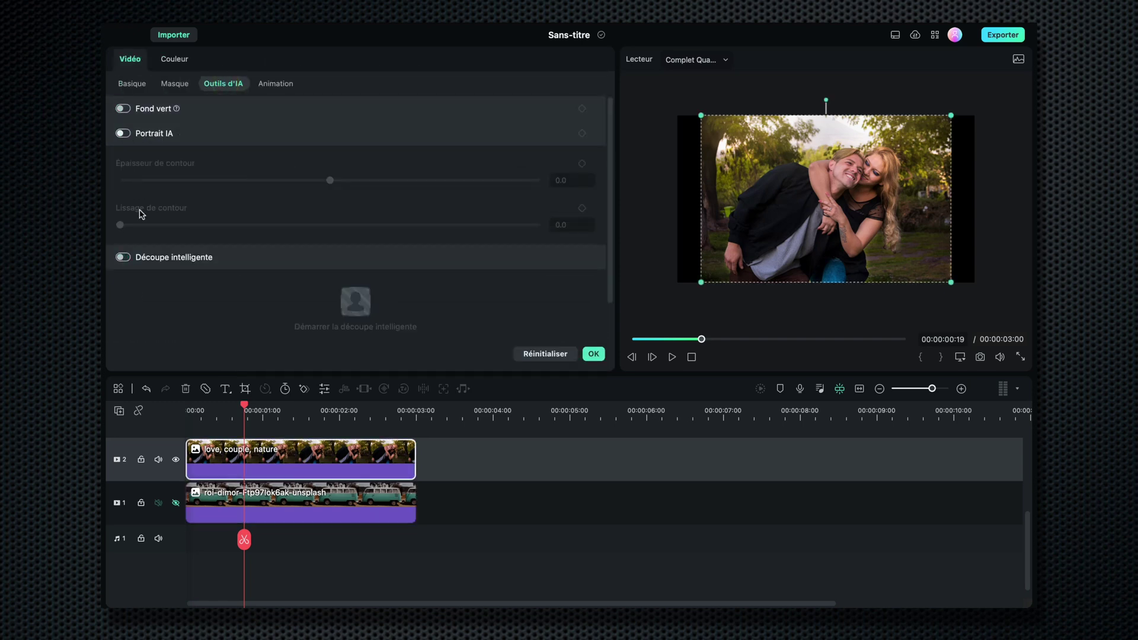
pyautogui.click(123, 257)
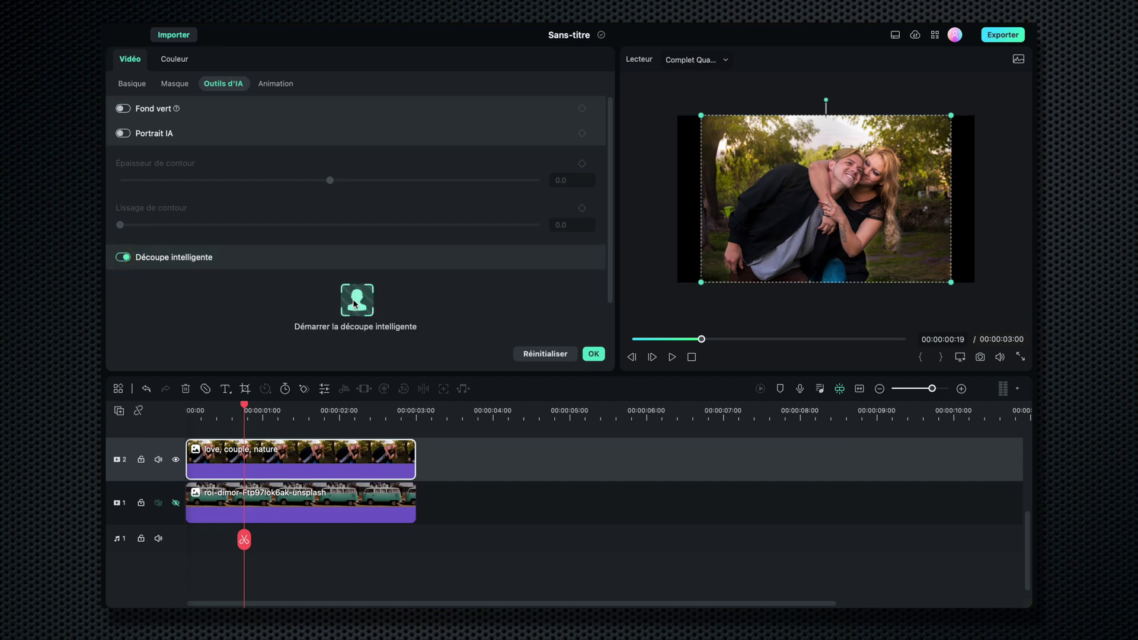
pyautogui.click(355, 305)
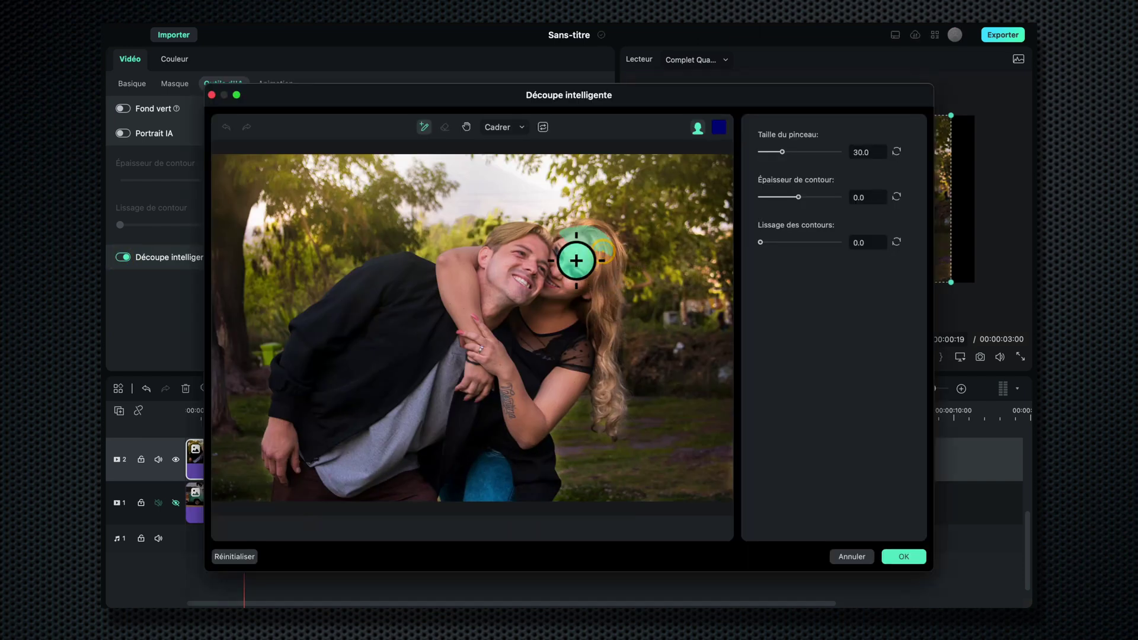
pyautogui.moveTo(577, 257)
pyautogui.mouseDown()
pyautogui.moveTo(381, 320)
pyautogui.moveTo(348, 458)
pyautogui.moveTo(473, 470)
pyautogui.moveTo(584, 389)
pyautogui.moveTo(536, 338)
pyautogui.moveTo(552, 285)
pyautogui.mouseUp()
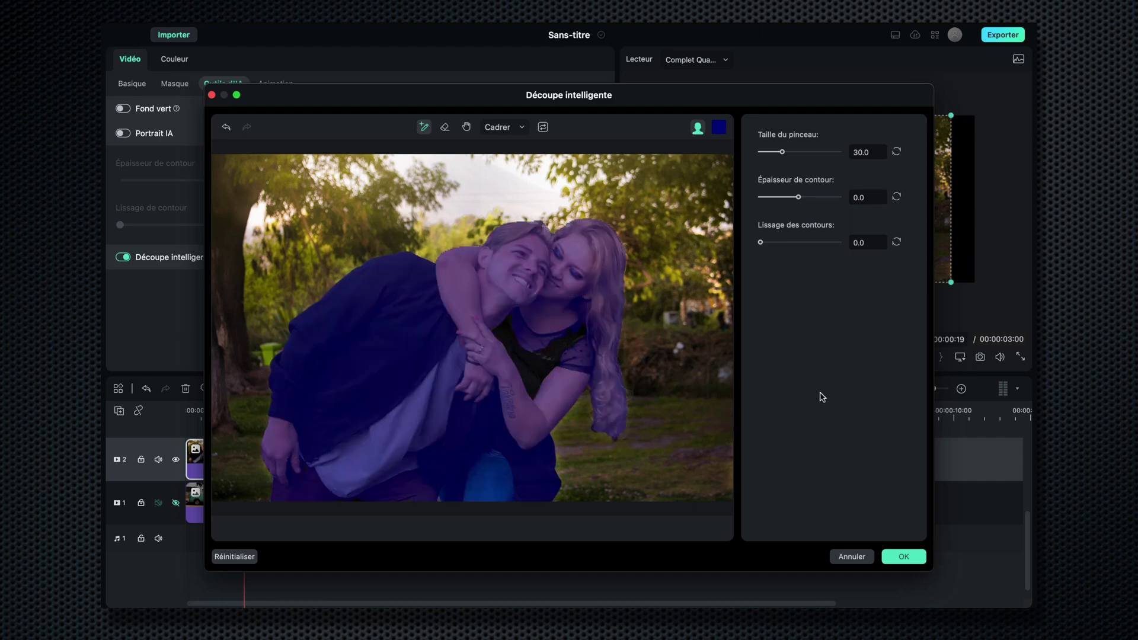
pyautogui.click(904, 558)
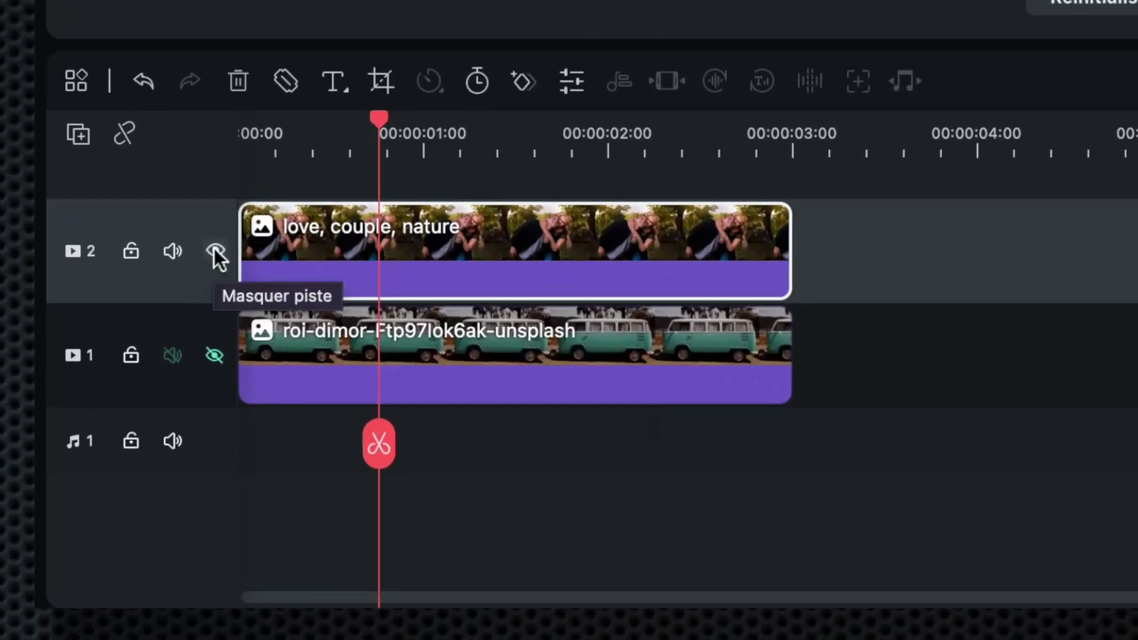
# Hide track 2, show track 1, and set the van image's scale to 34 % and its Y position to -79 px
pyautogui.click(215, 251)
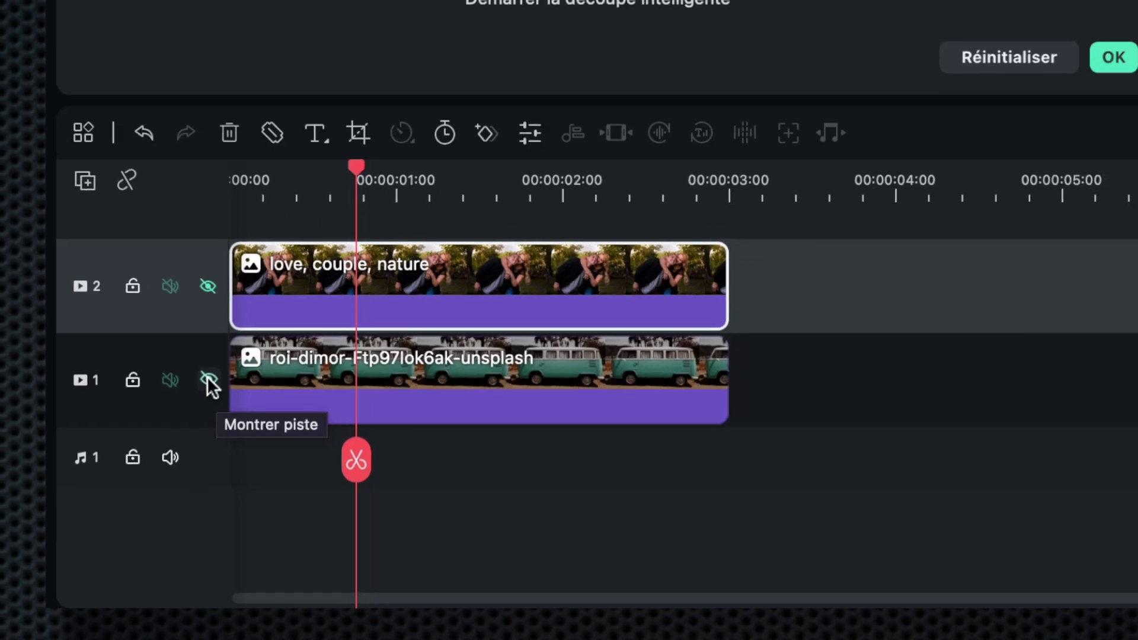
pyautogui.click(215, 356)
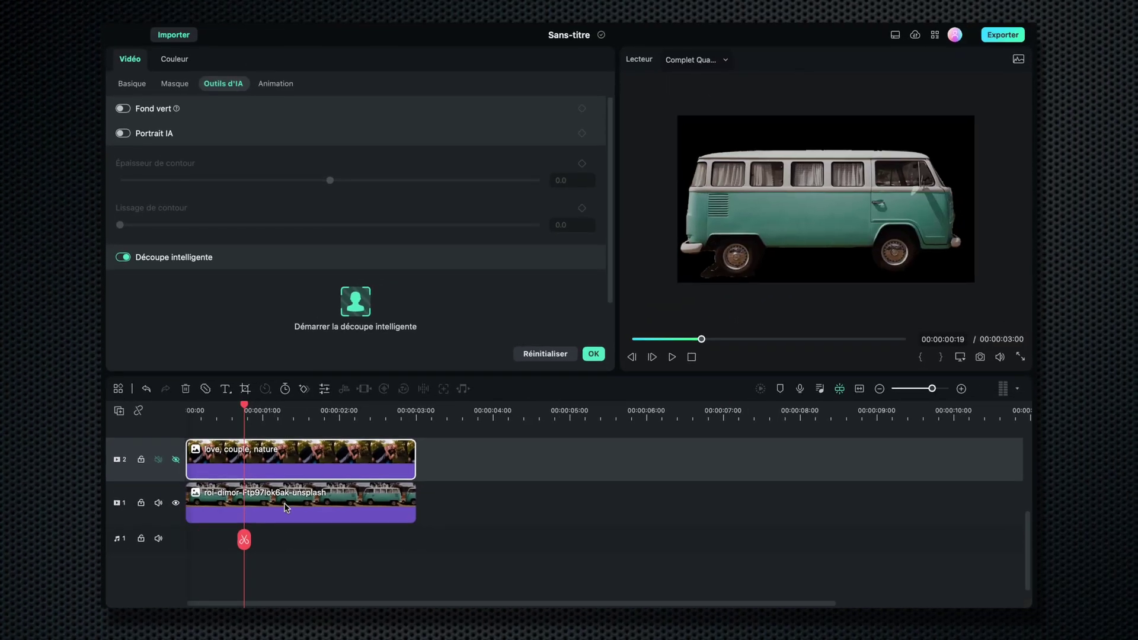
pyautogui.click(286, 507)
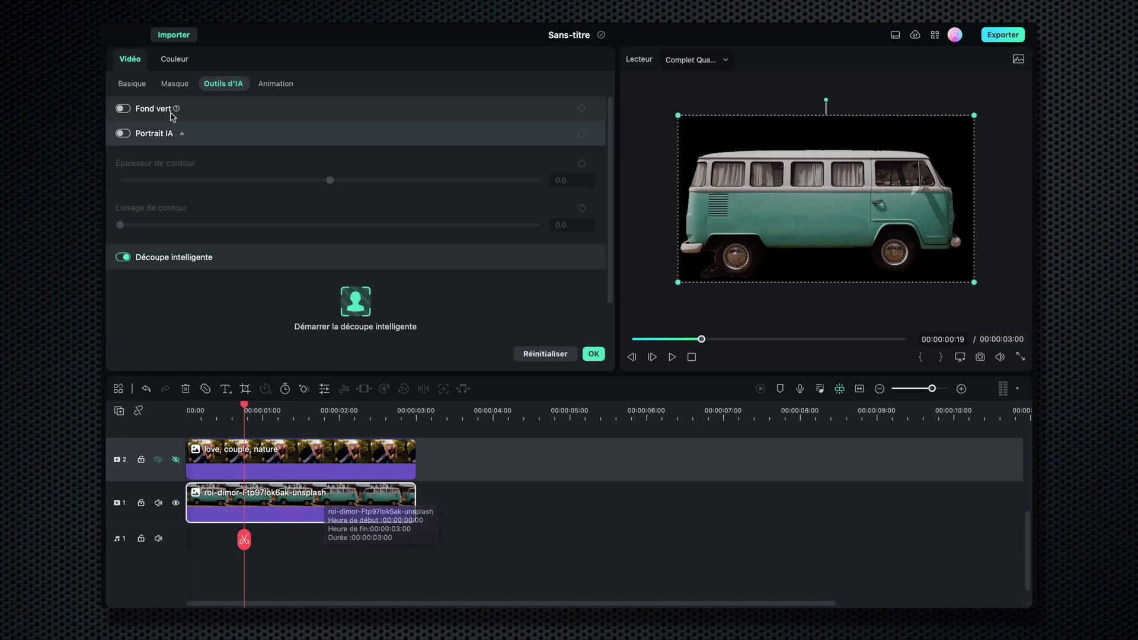
pyautogui.click(131, 85)
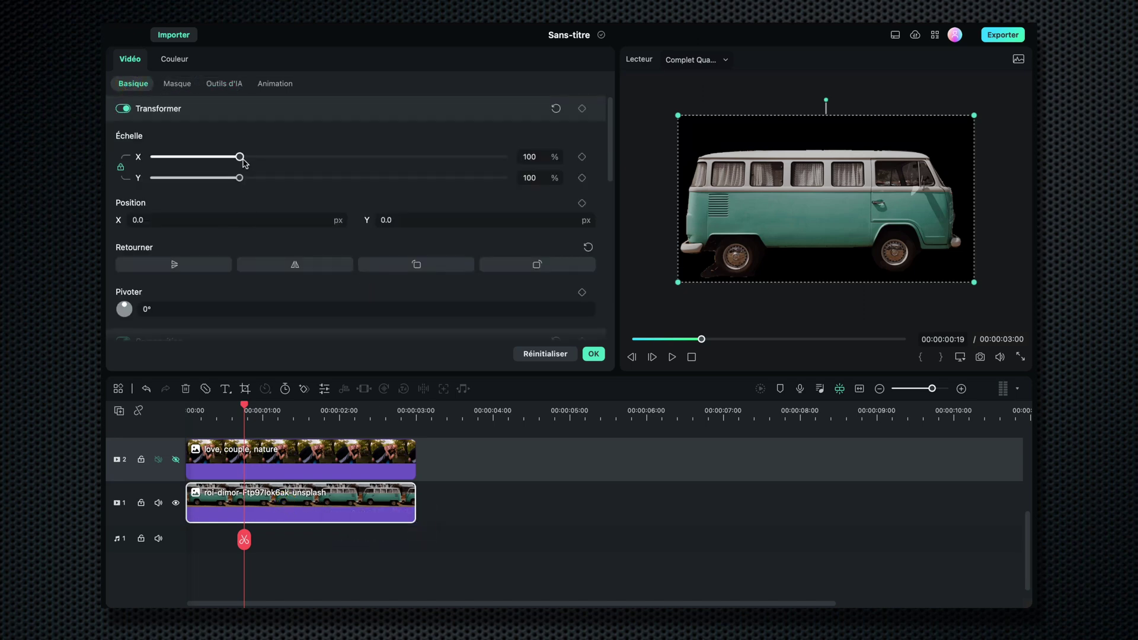
pyautogui.moveTo(240, 157); pyautogui.dragTo(183, 156)
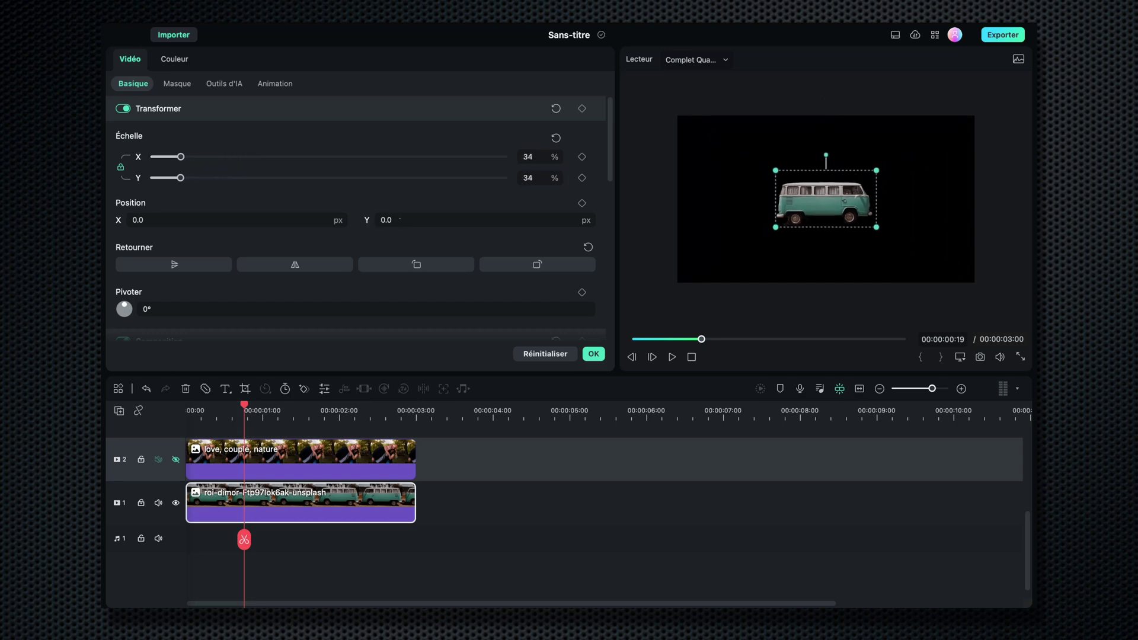
pyautogui.click(399, 220)
pyautogui.moveTo(394, 219); pyautogui.dragTo(347, 220)
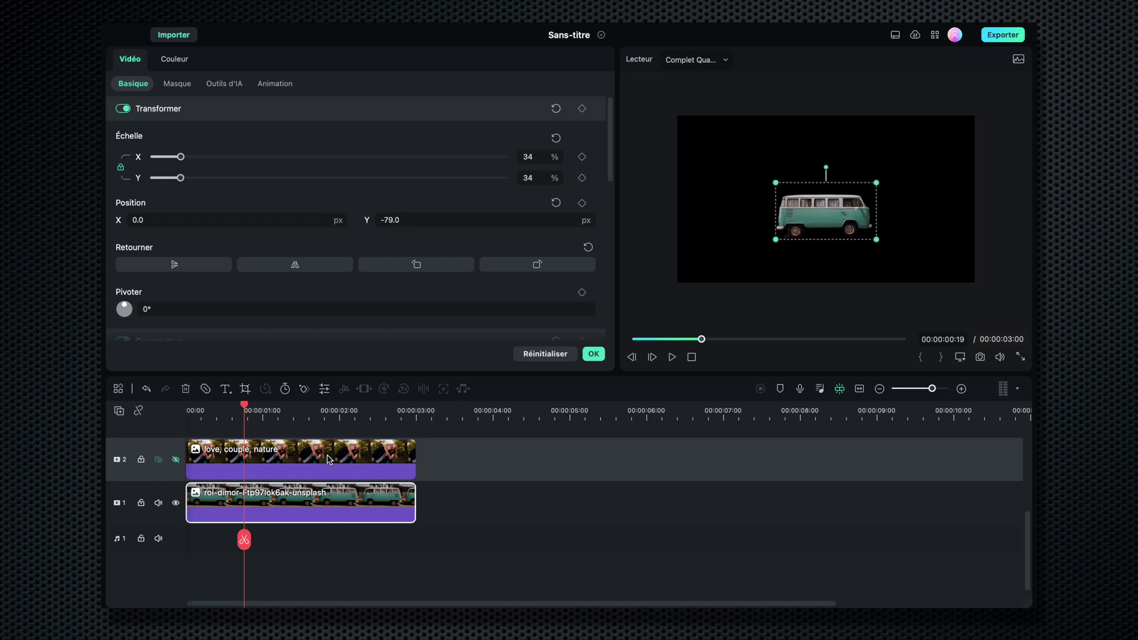
# Show track 2 and set the couple image's scale to 49 %, rotation to -44° and Y position to 169 px
pyautogui.click(268, 457)
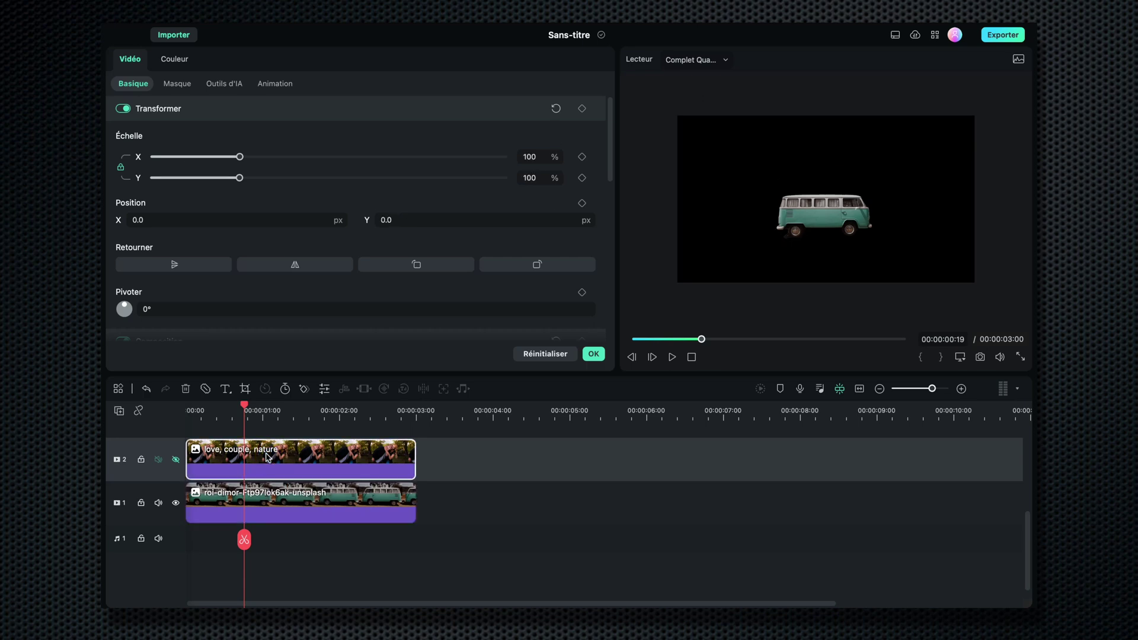
pyautogui.click(176, 460)
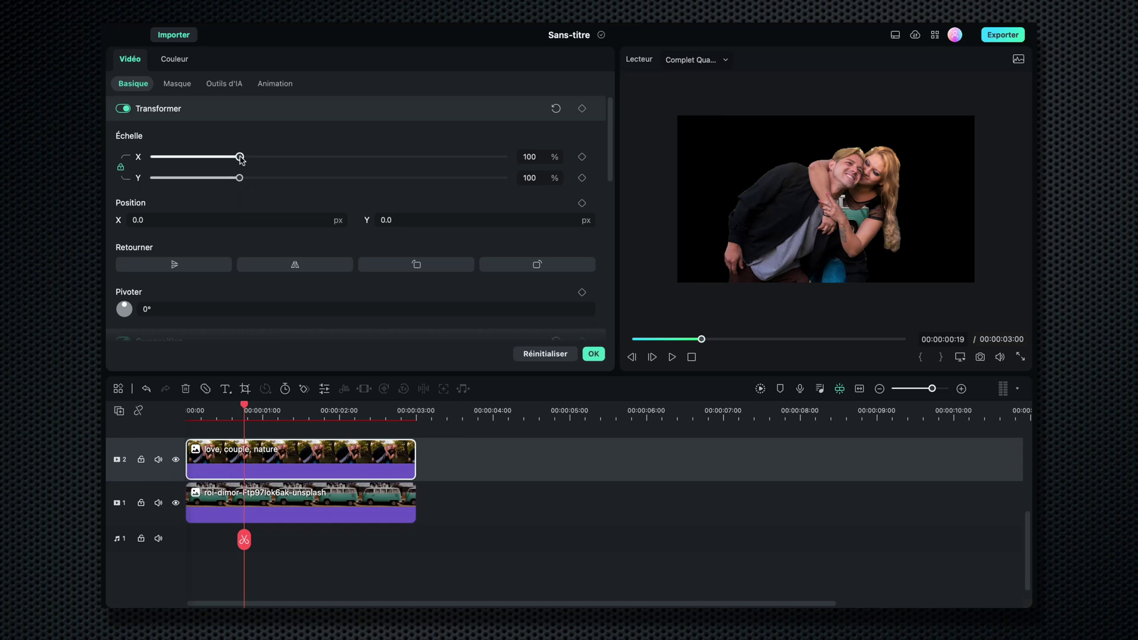
pyautogui.moveTo(241, 159); pyautogui.dragTo(194, 157)
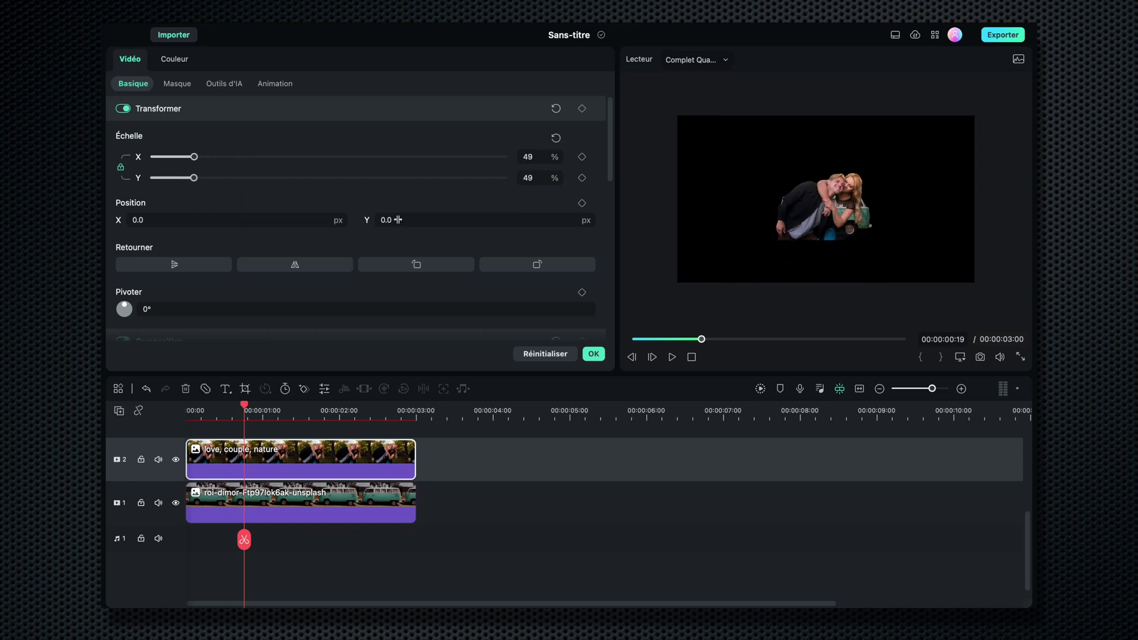
pyautogui.moveTo(397, 219); pyautogui.dragTo(543, 214)
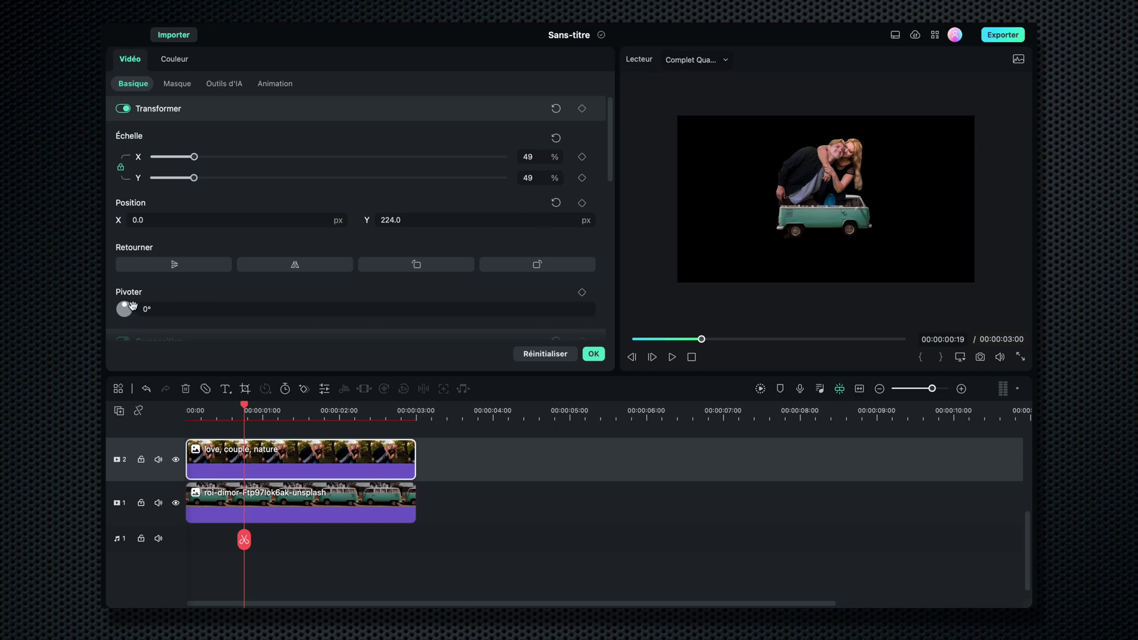
pyautogui.moveTo(124, 306); pyautogui.dragTo(121, 306)
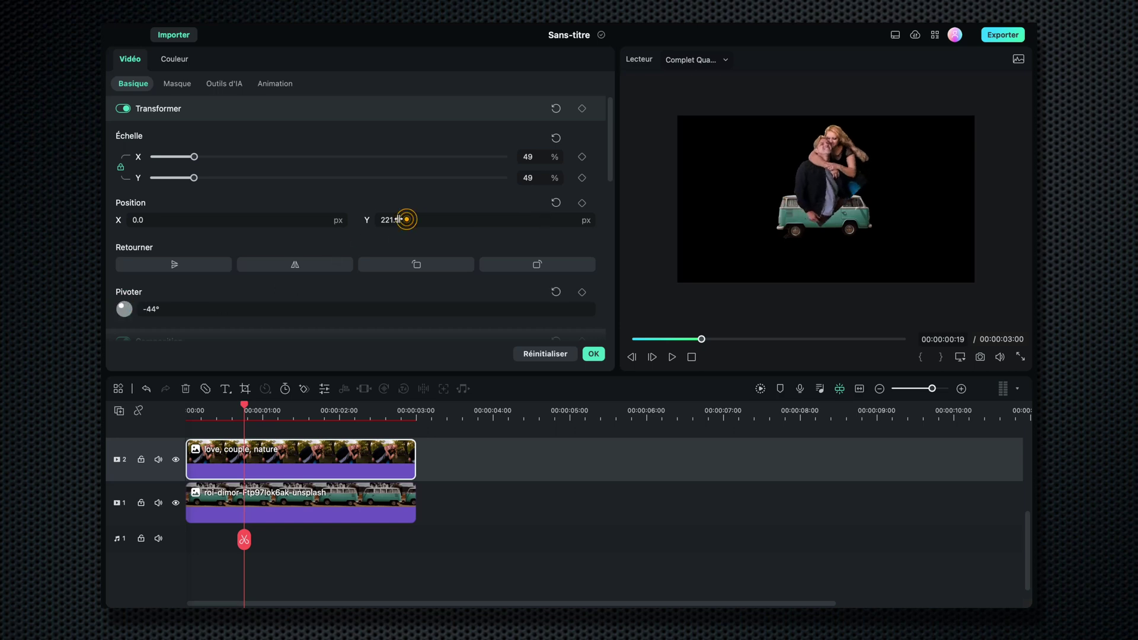
pyautogui.moveTo(407, 219); pyautogui.dragTo(367, 221)
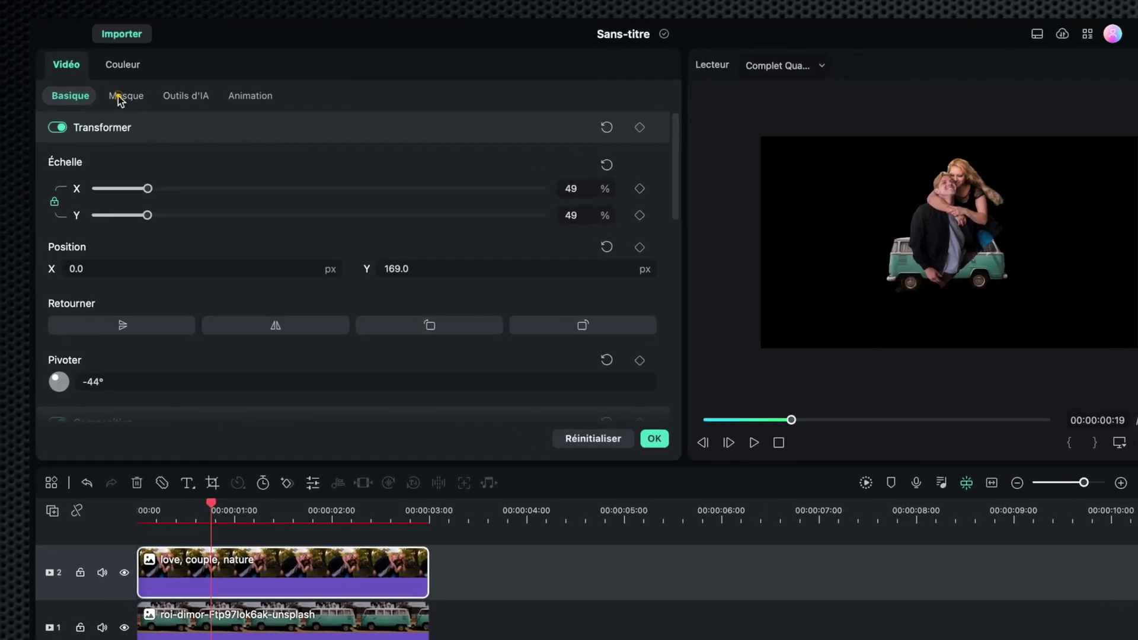
# Add a Simple ligne mask to the couple image, rotated to -46° and positioned at X -169.5, Y -165 px
pyautogui.click(177, 83)
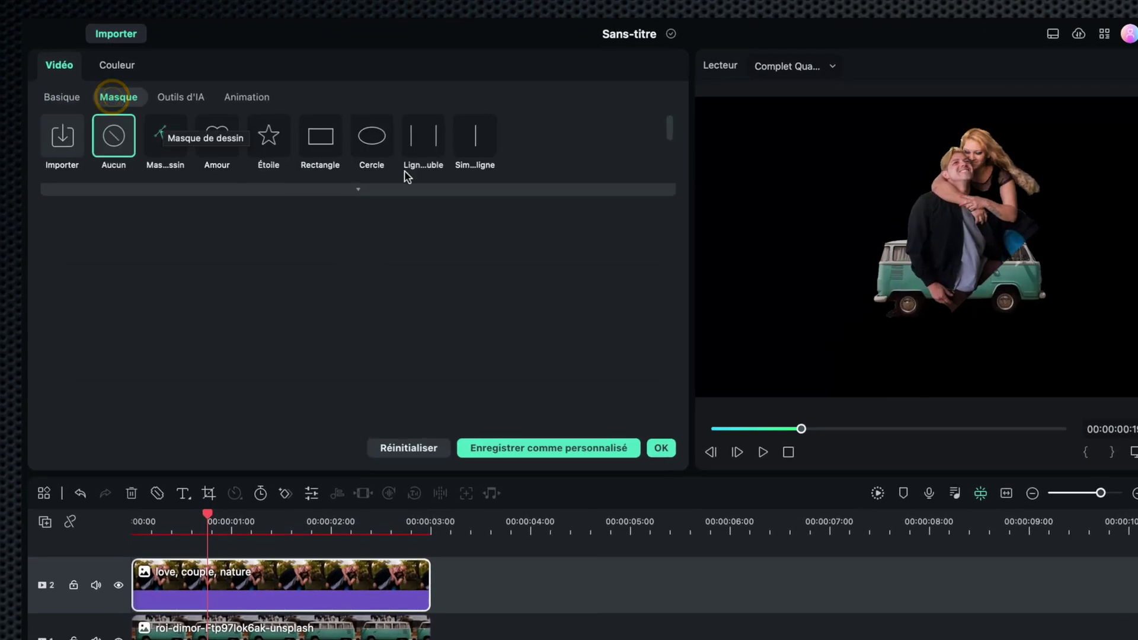
pyautogui.click(474, 145)
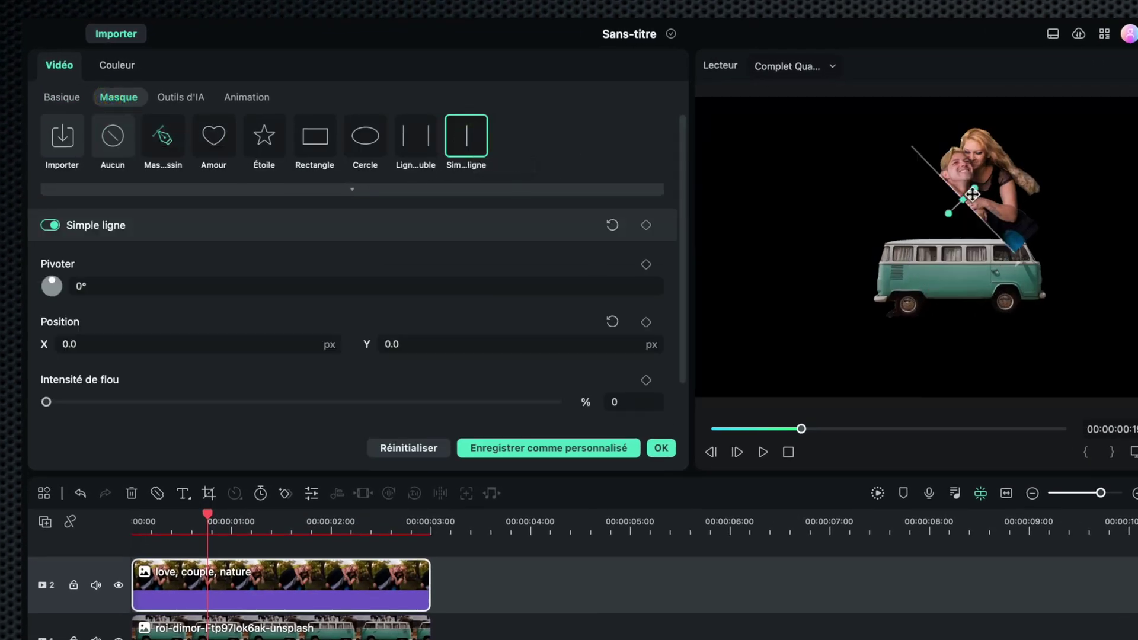
pyautogui.moveTo(948, 212); pyautogui.dragTo(962, 219)
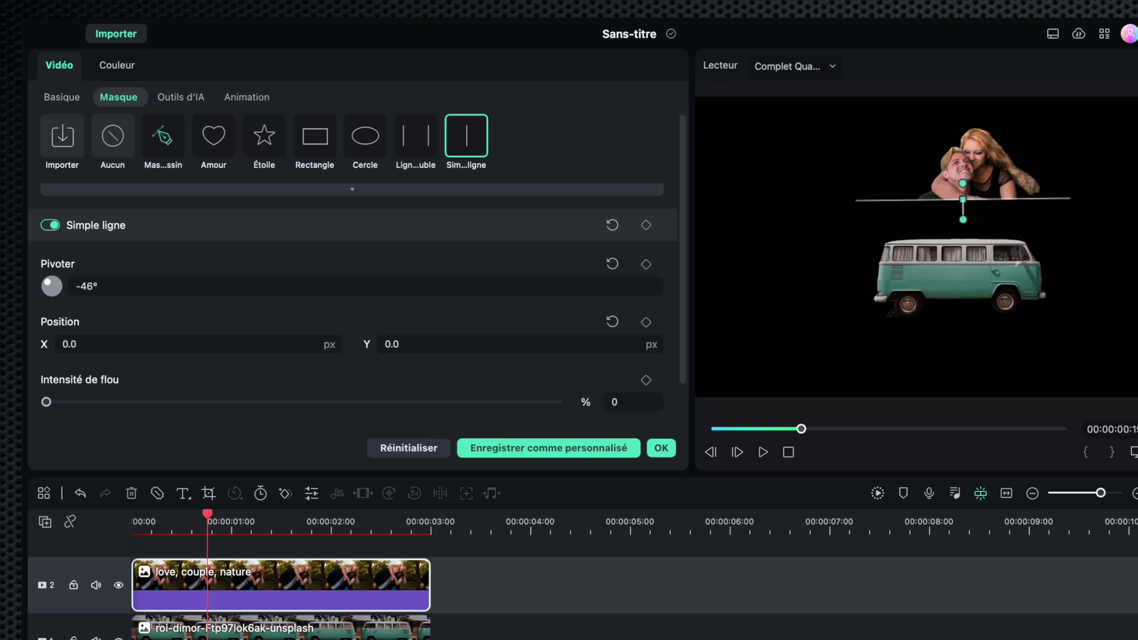
pyautogui.moveTo(965, 203); pyautogui.dragTo(965, 229)
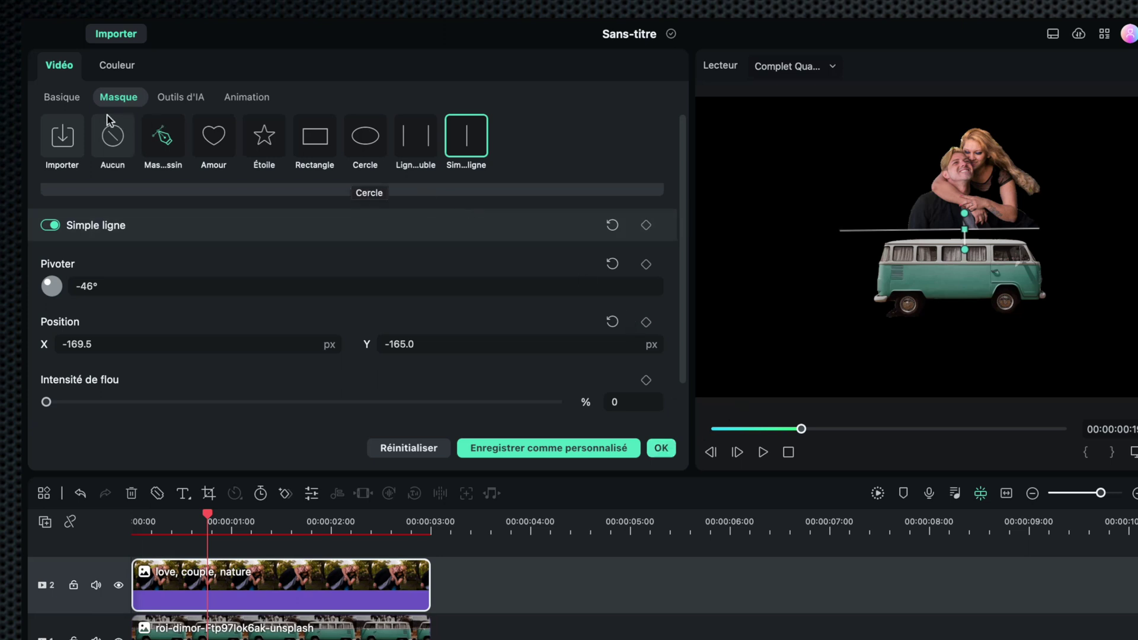
# Set the masked couple image's scale to 35 % and its Y position to 110 px
pyautogui.click(62, 97)
pyautogui.moveTo(142, 192); pyautogui.dragTo(126, 192)
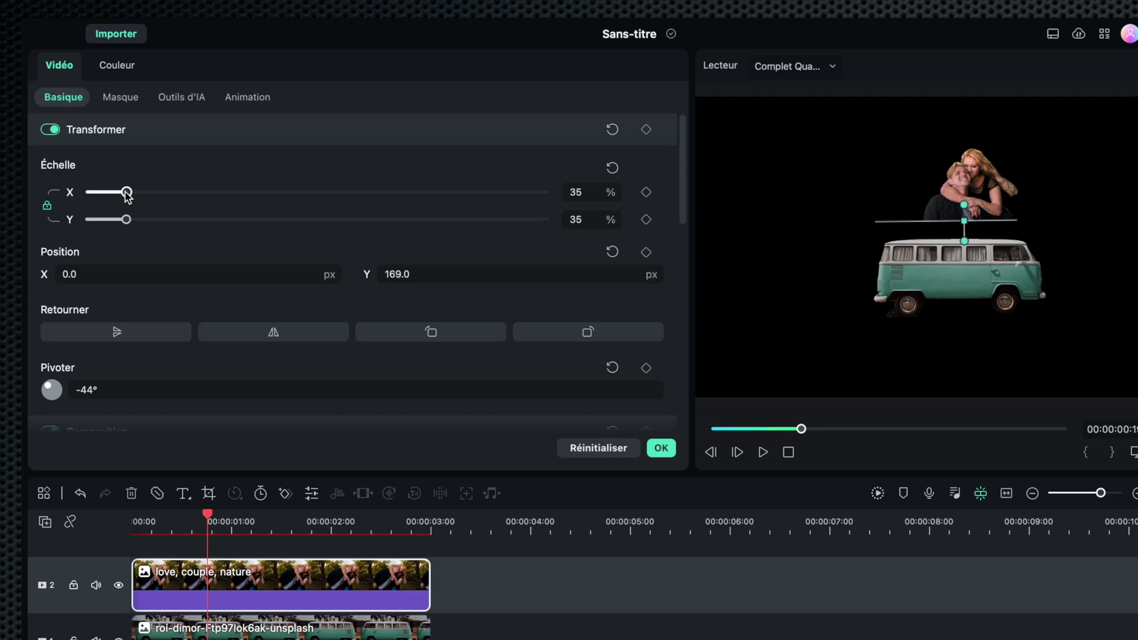
pyautogui.moveTo(422, 273); pyautogui.dragTo(365, 272)
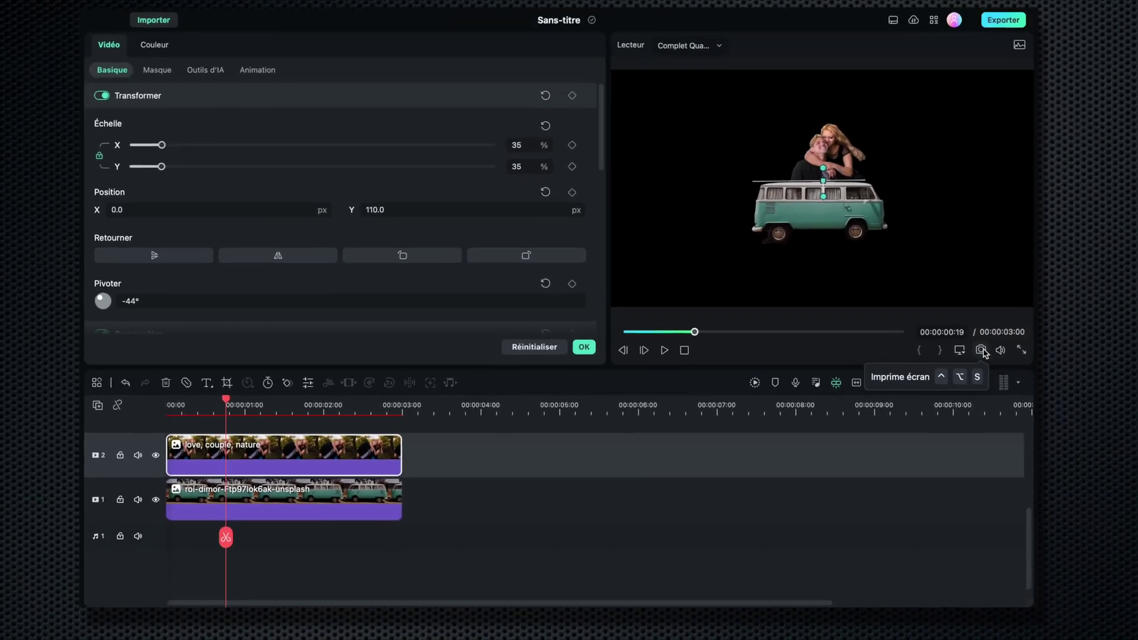
# Take a snapshot of the van and couple composite, then delete both image clips from the timeline
pyautogui.click(981, 357)
pyautogui.click(594, 354)
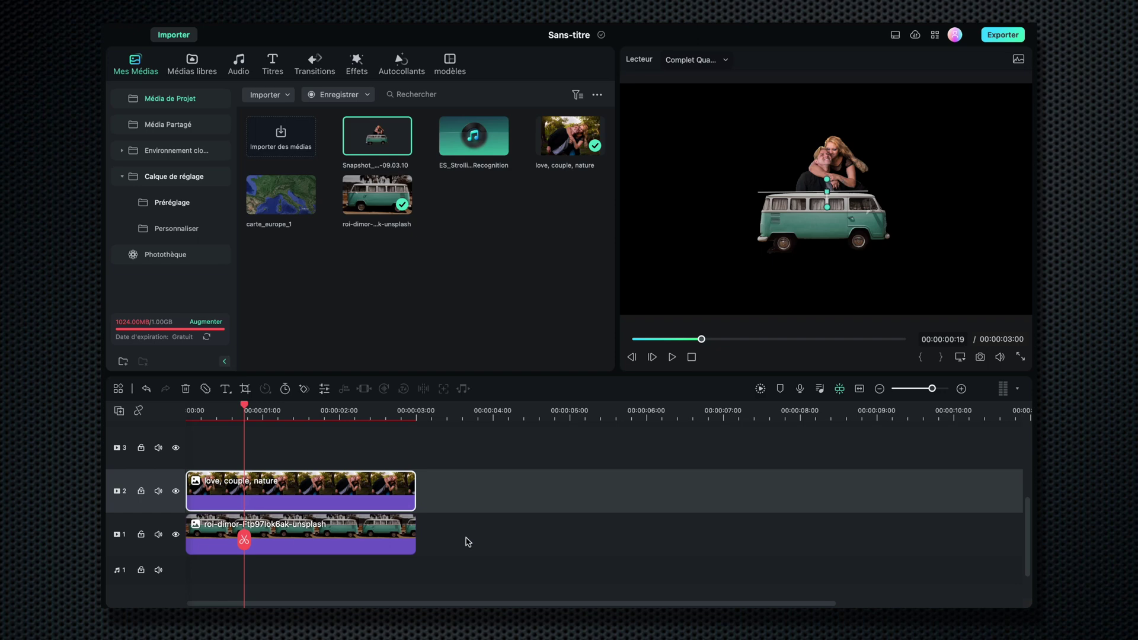
pyautogui.moveTo(468, 542); pyautogui.dragTo(312, 466)
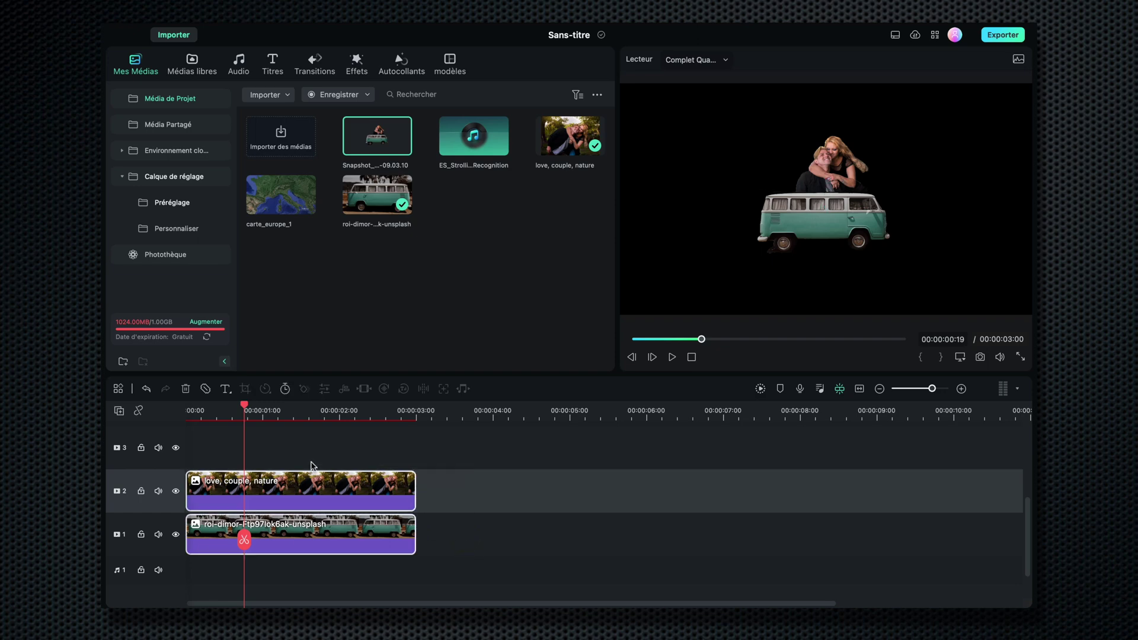
pyautogui.press('Delete')
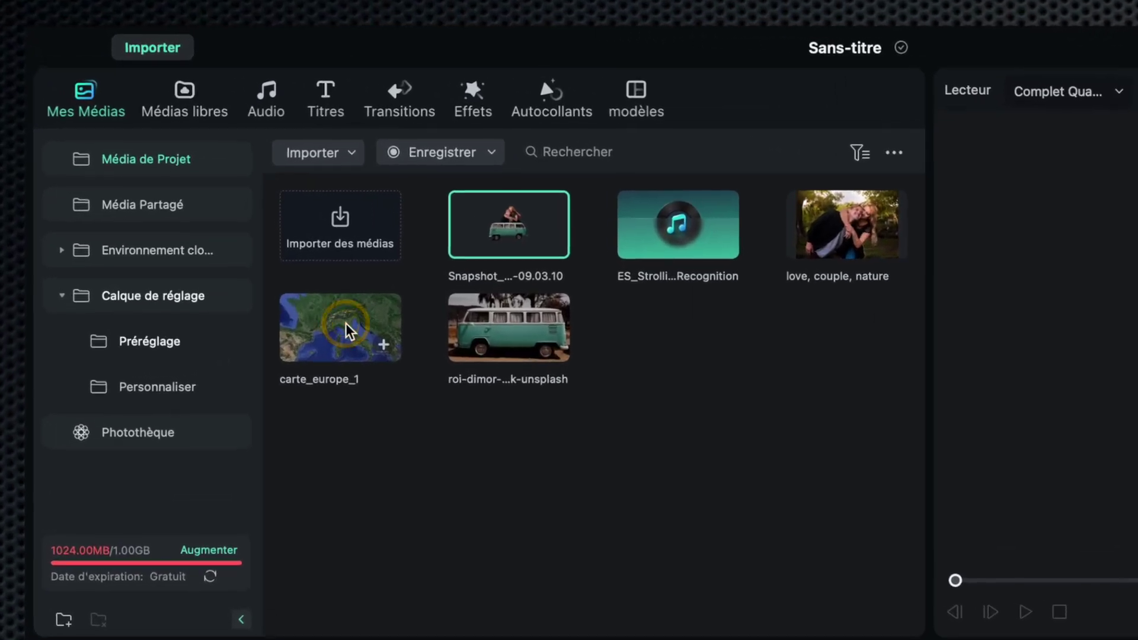
# Place carte_europe_1 at the start of track 1 and extend its duration to 00:00:06:08
pyautogui.click(349, 329)
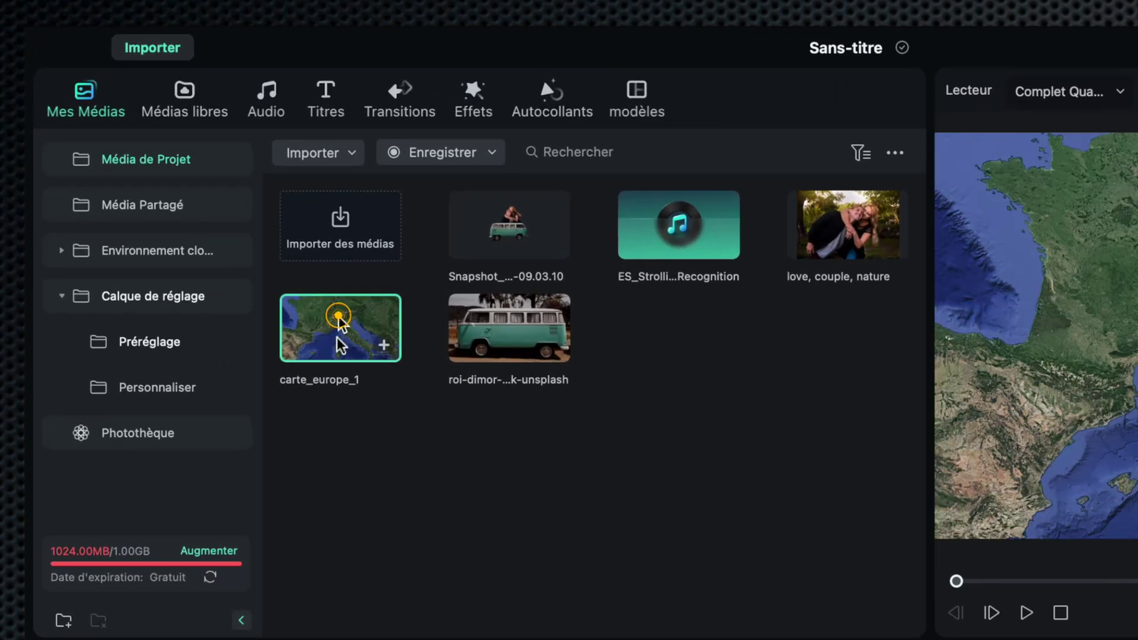
pyautogui.moveTo(327, 323); pyautogui.dragTo(196, 537)
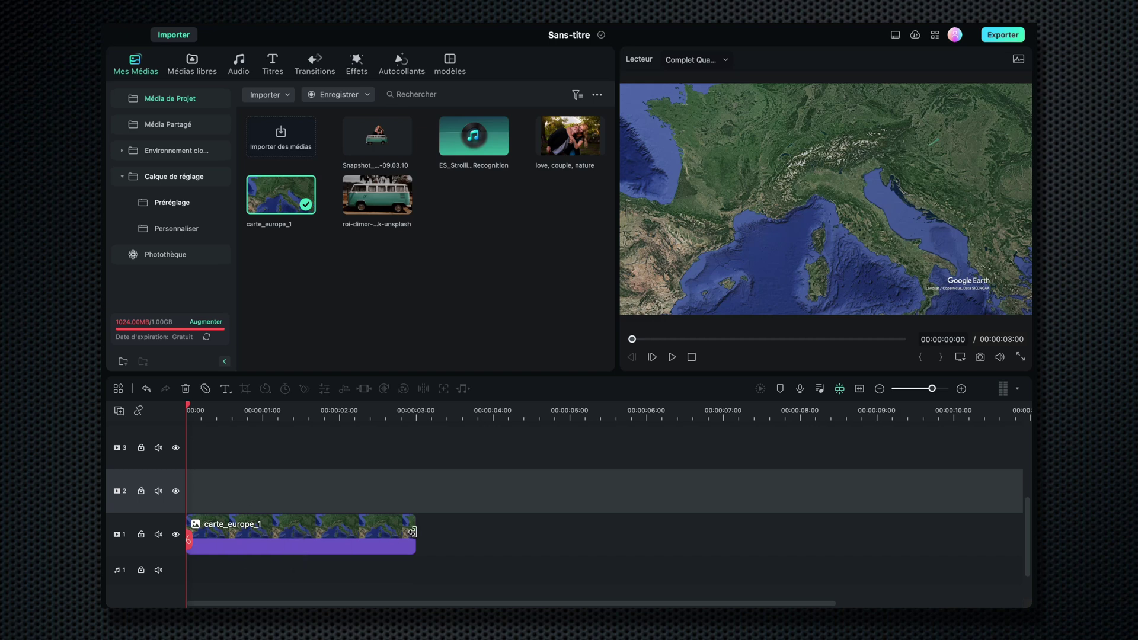
pyautogui.moveTo(412, 532); pyautogui.dragTo(664, 525)
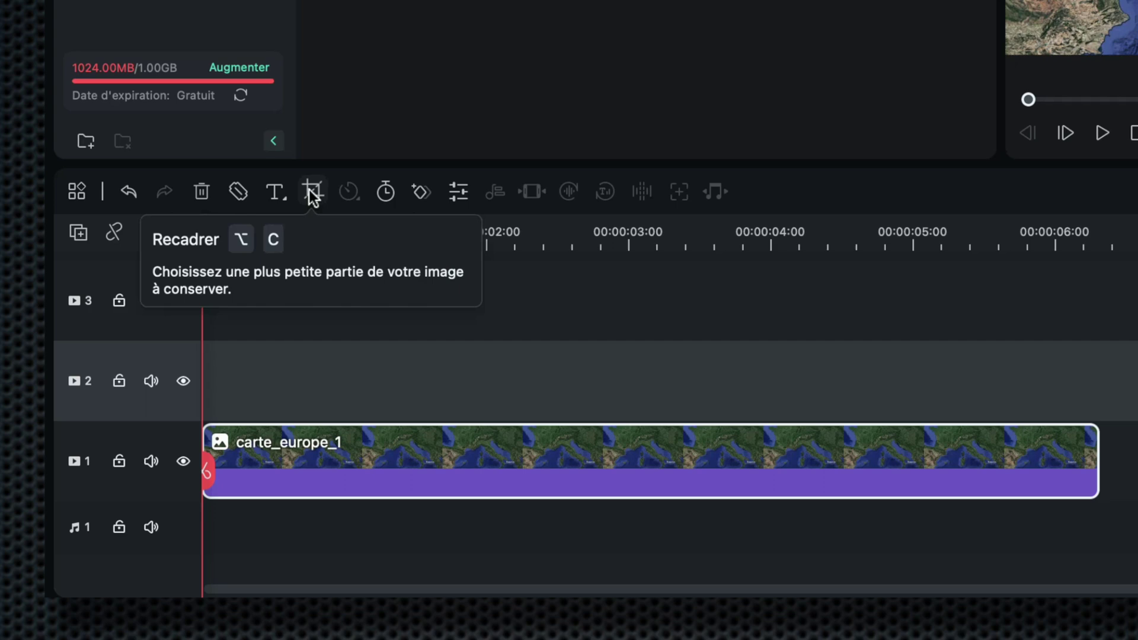
# Give the map clip a Panoramique et Zoom movement using the preset that pans from left to right
pyautogui.click(311, 194)
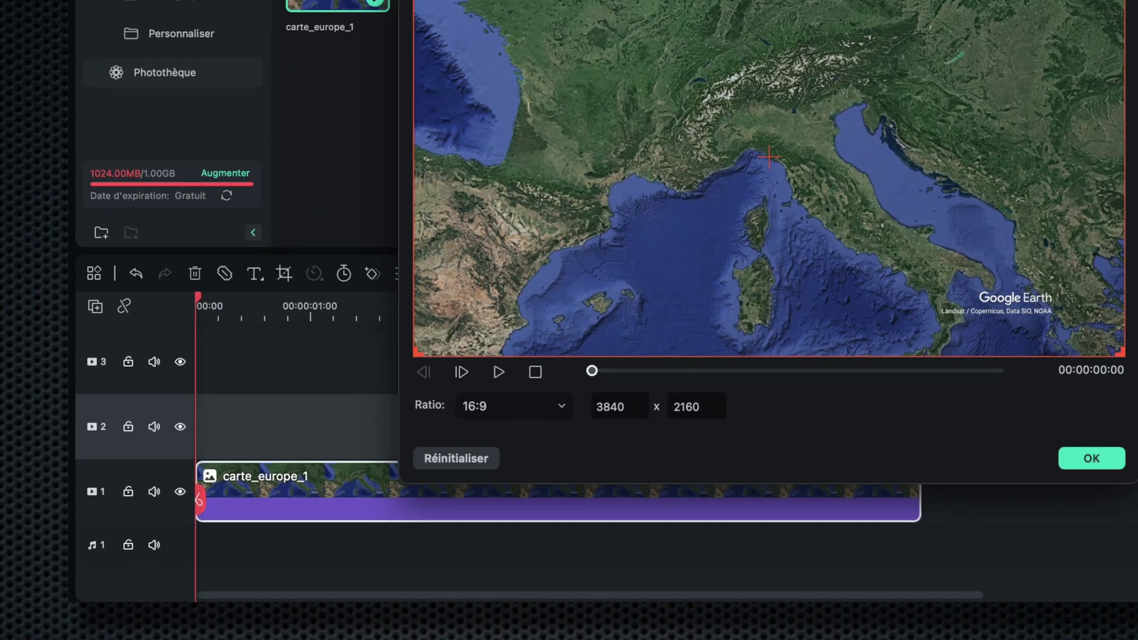
pyautogui.click(591, 0)
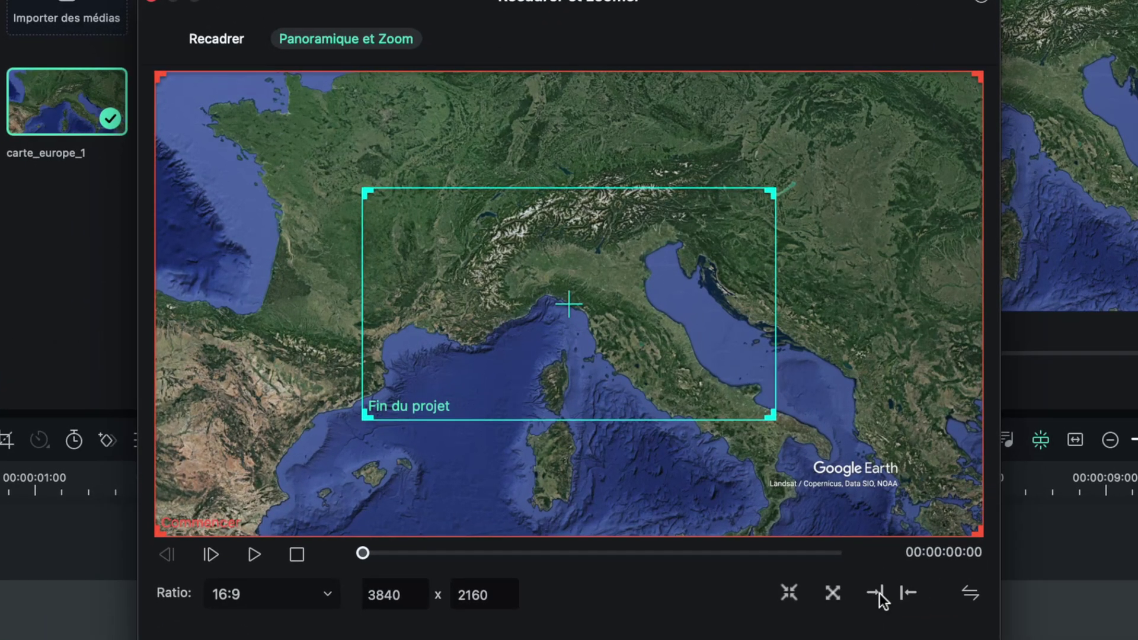
pyautogui.click(880, 593)
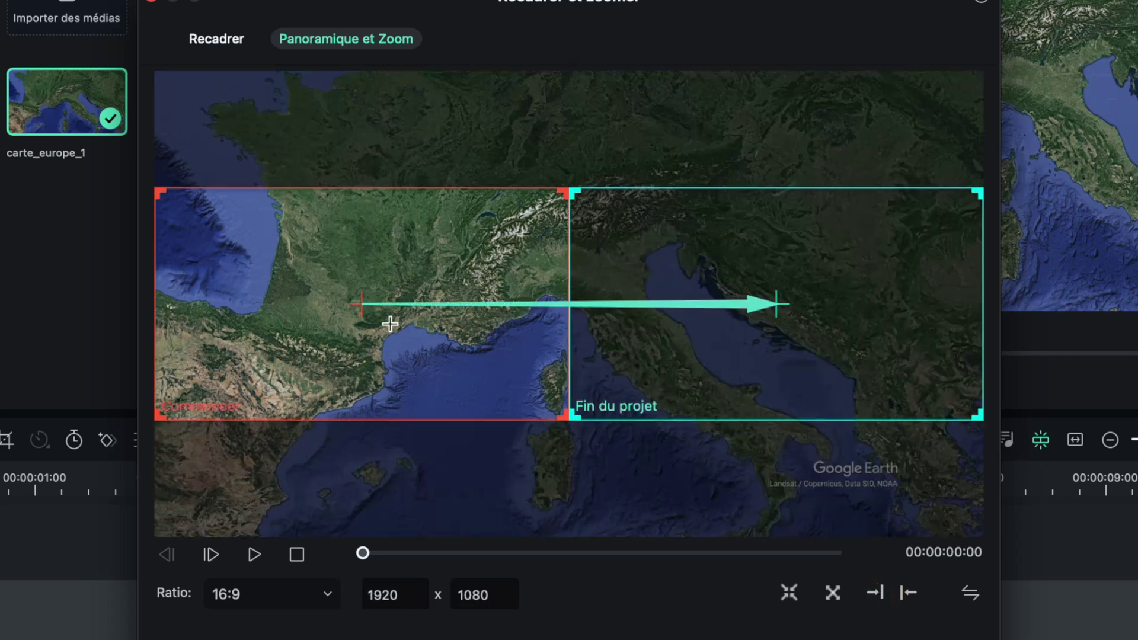
# Move the pan's start frame to the map's upper-left corner and its end frame to the upper-right corner, and apply the movement
pyautogui.moveTo(379, 323); pyautogui.dragTo(371, 202)
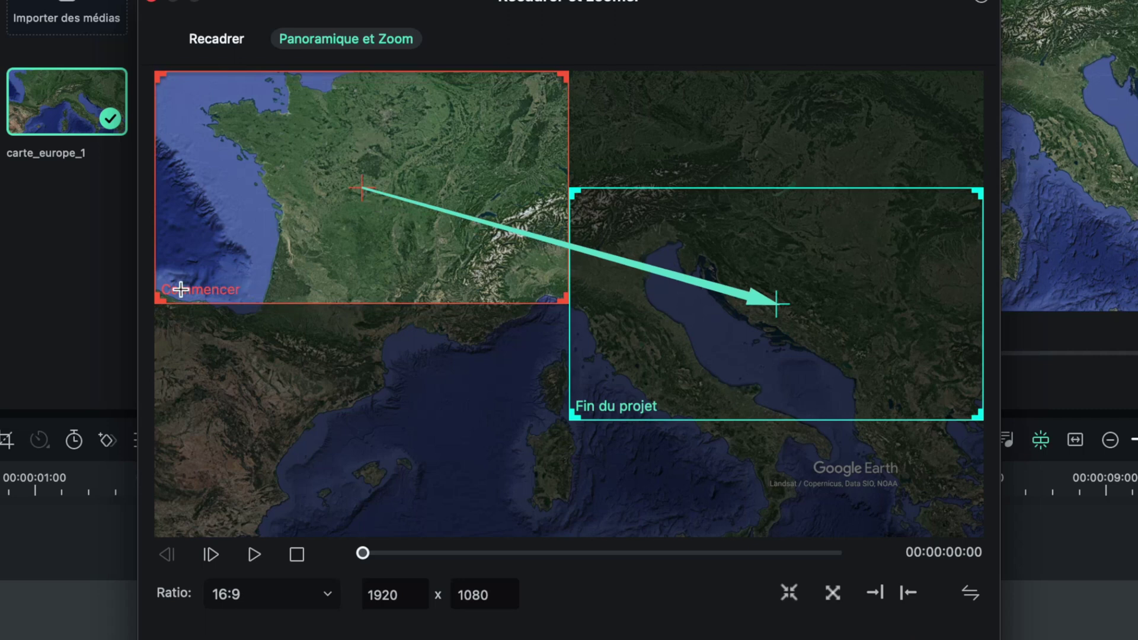
pyautogui.moveTo(780, 380); pyautogui.dragTo(788, 268)
pyautogui.moveTo(695, 279); pyautogui.dragTo(766, 249)
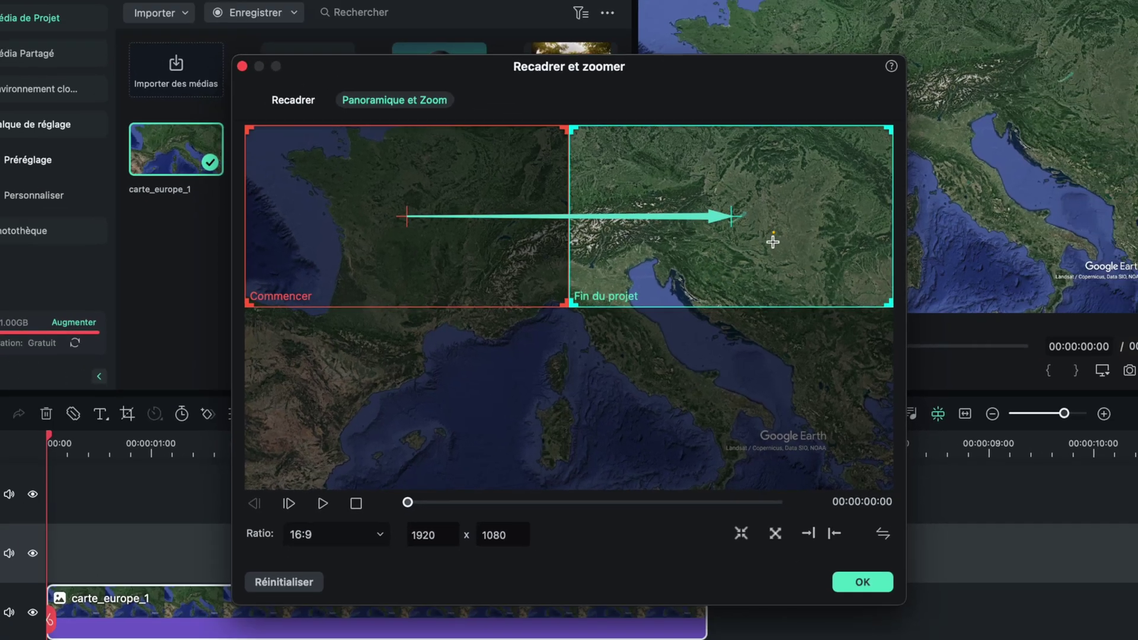
pyautogui.moveTo(830, 221); pyautogui.dragTo(712, 377)
pyautogui.moveTo(651, 351); pyautogui.dragTo(751, 246)
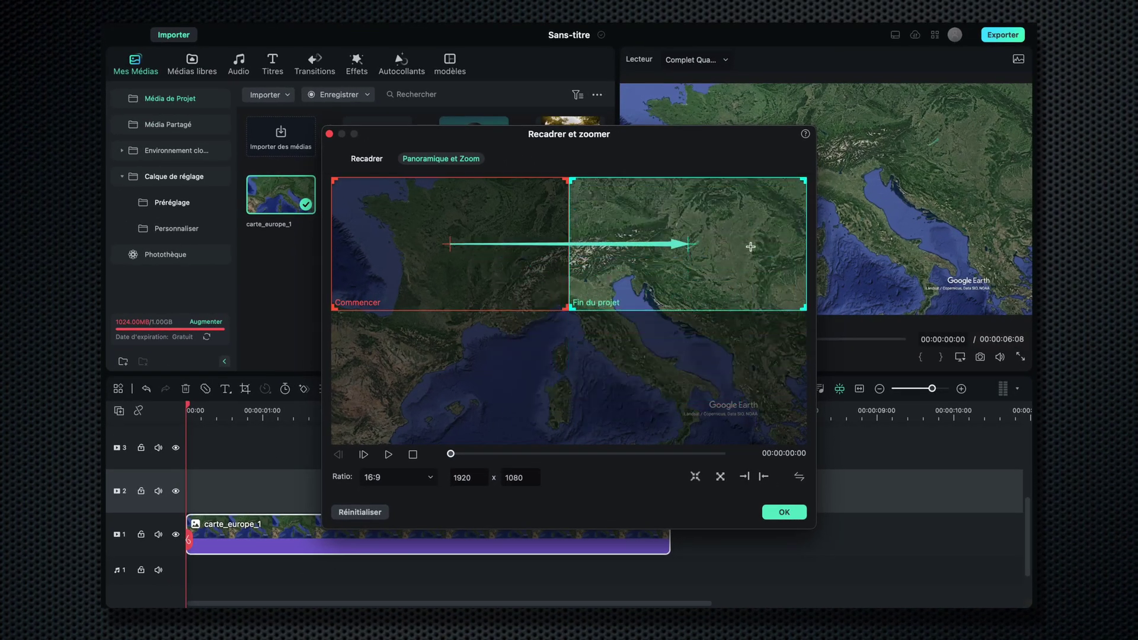
pyautogui.click(784, 512)
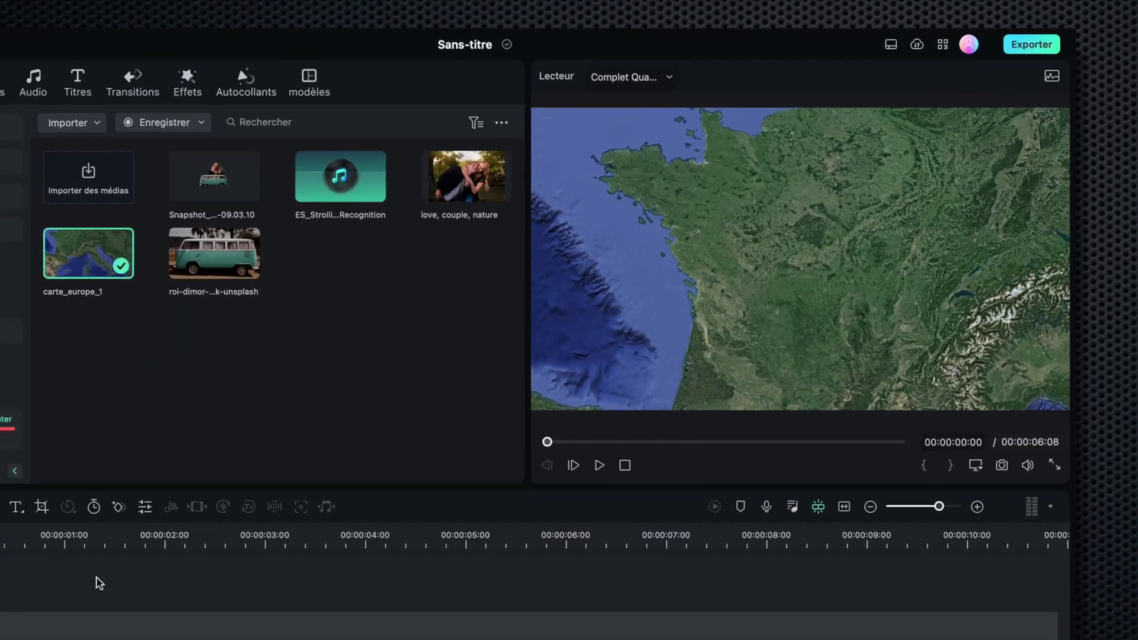
# Preview the map's panning movement and shorten the map clip to 00:00:05:00
pyautogui.press('space')
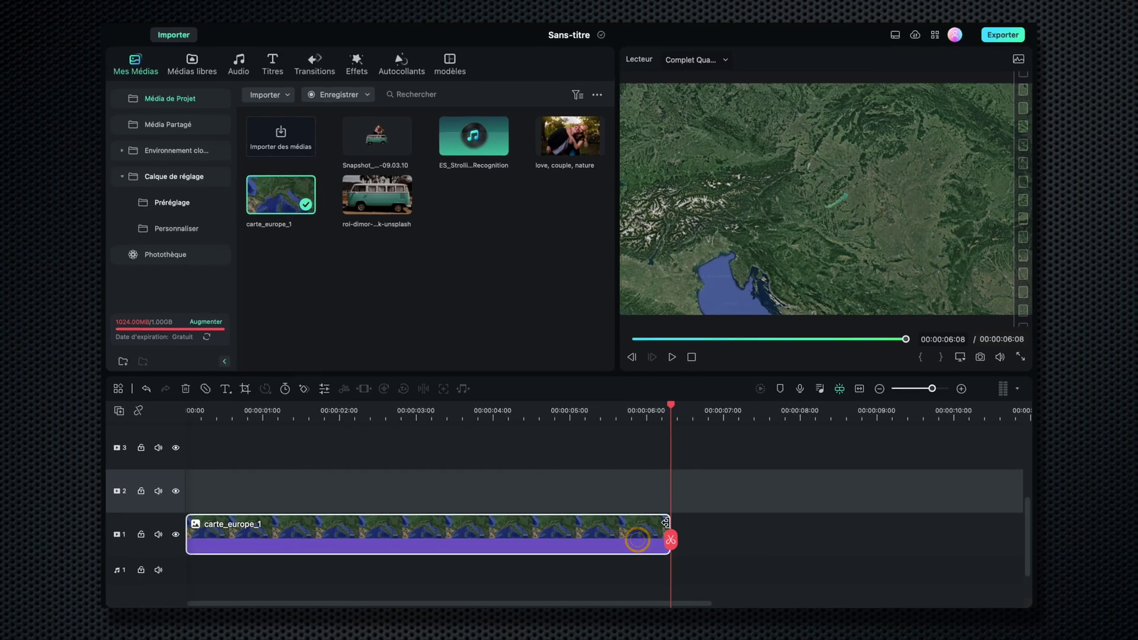
pyautogui.moveTo(645, 578); pyautogui.dragTo(619, 575)
pyautogui.moveTo(645, 521); pyautogui.dragTo(573, 523)
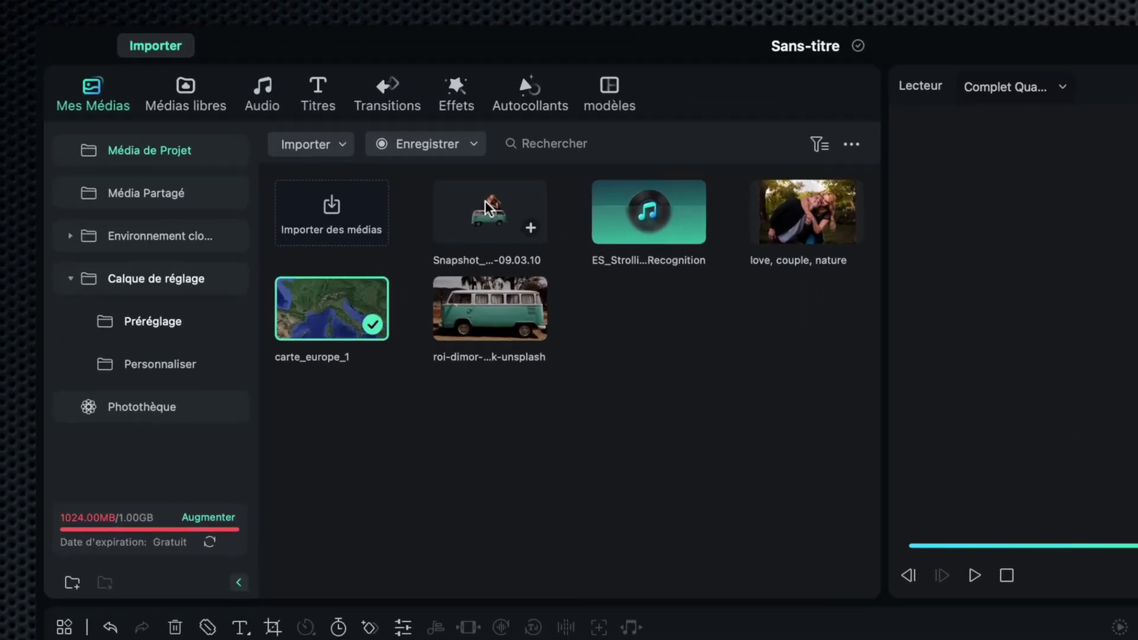
# Place the van snapshot at the start of track 2 and trim it to a duration of 7 frames
pyautogui.click(509, 220)
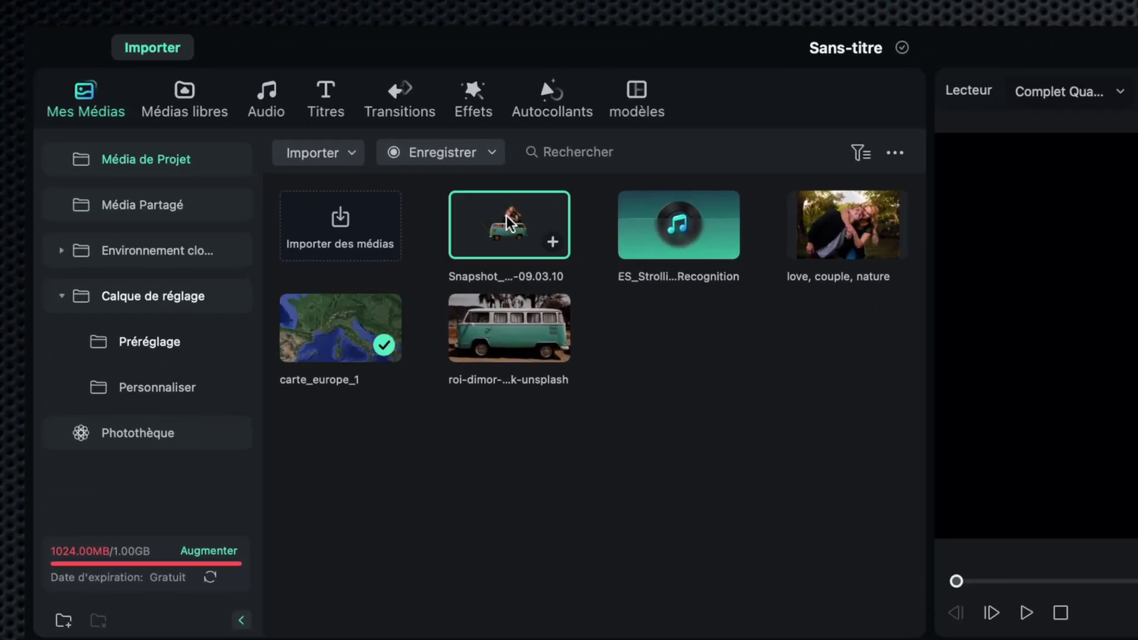
pyautogui.moveTo(511, 221); pyautogui.dragTo(191, 483)
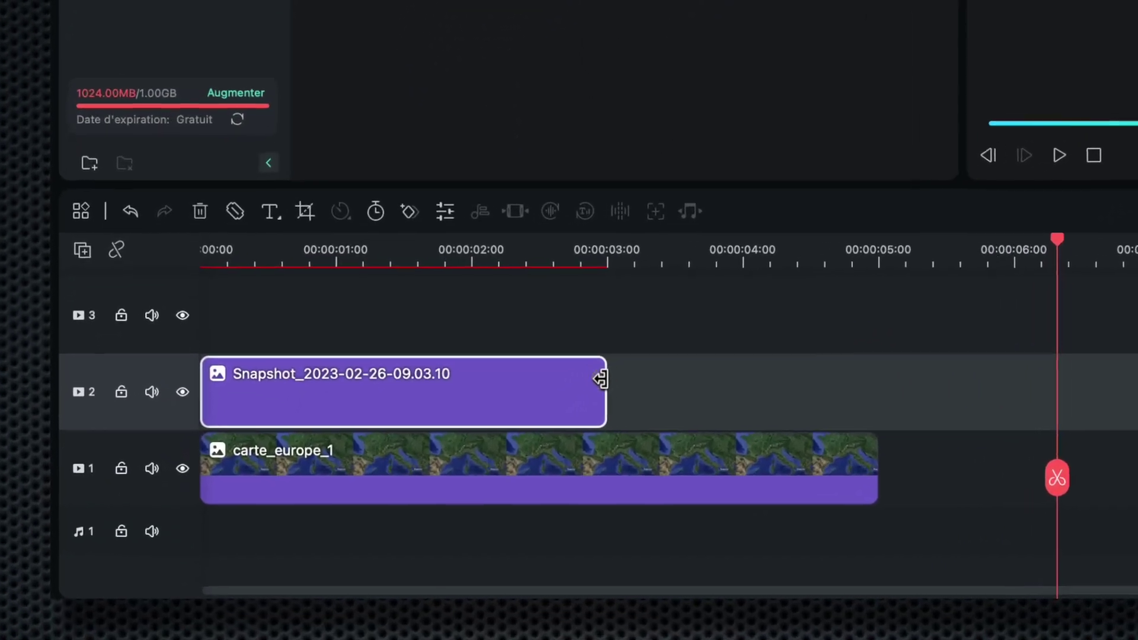
pyautogui.moveTo(505, 432); pyautogui.dragTo(224, 440)
pyautogui.moveTo(243, 378); pyautogui.dragTo(237, 376)
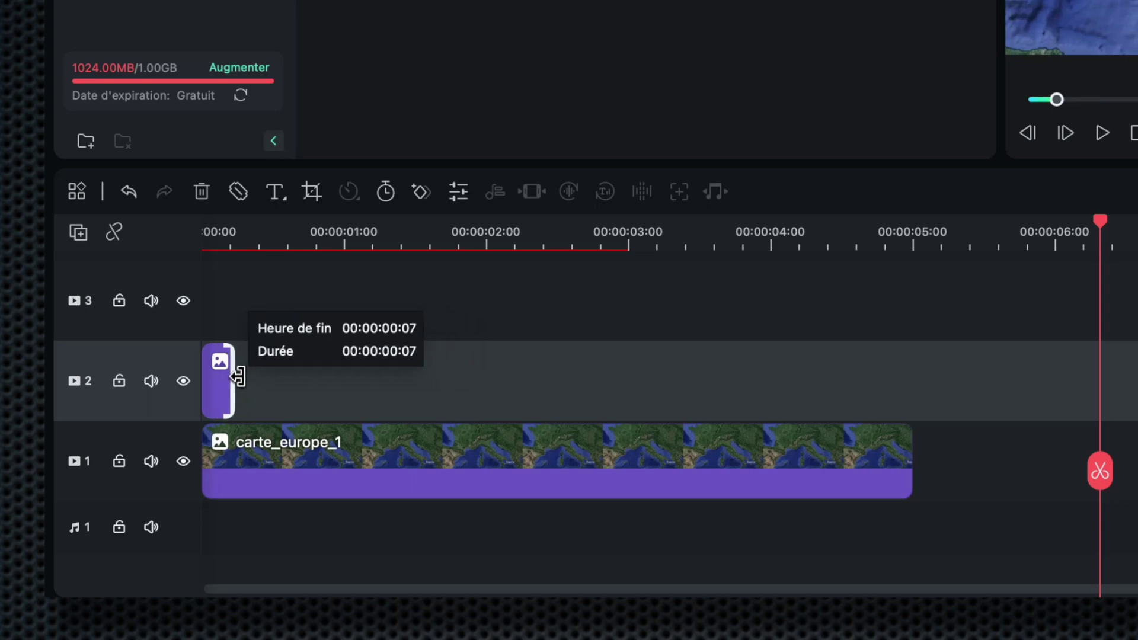
# Set the snapshot clip's scale to 92 % and its rotation to -6°
pyautogui.press('Home')
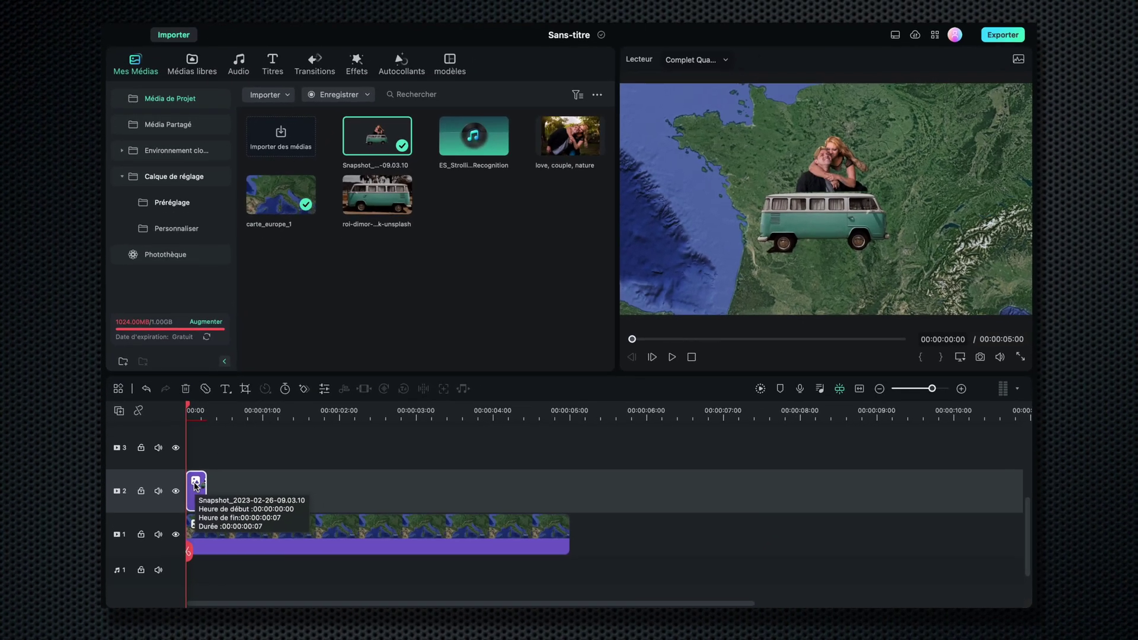
pyautogui.doubleClick(195, 486)
pyautogui.moveTo(240, 158); pyautogui.dragTo(234, 161)
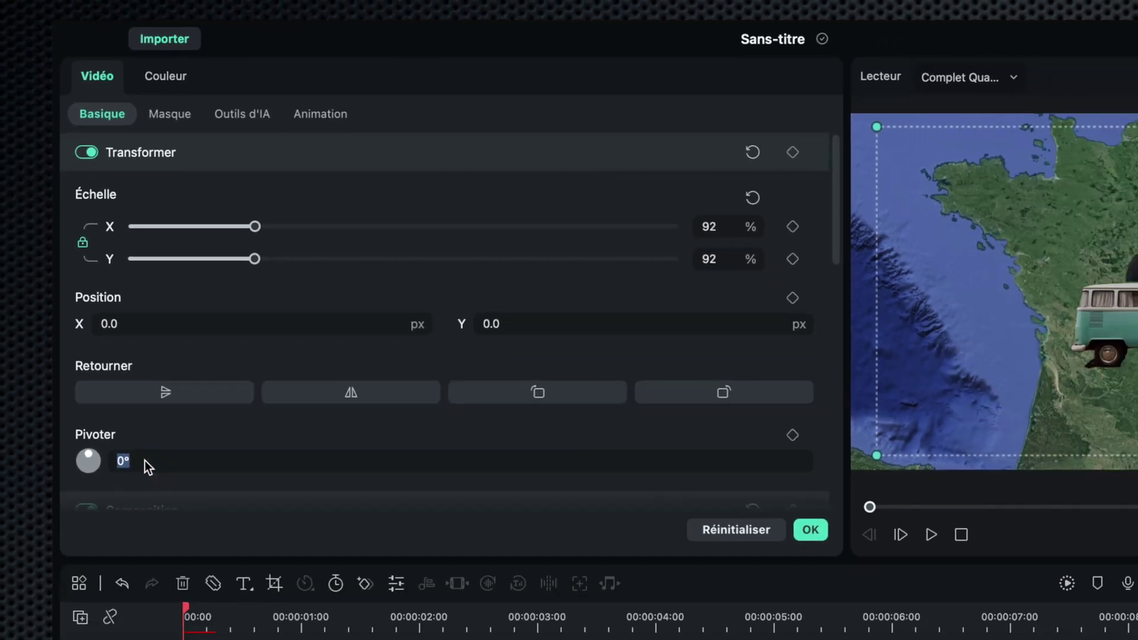
pyautogui.write('-6')
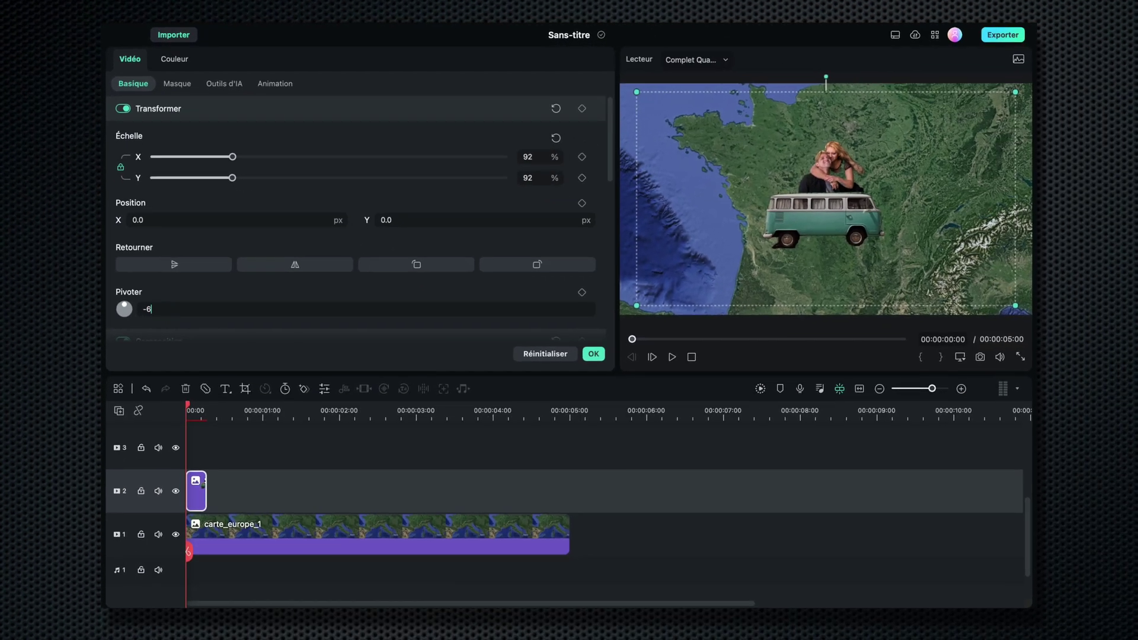
pyautogui.press('Return')
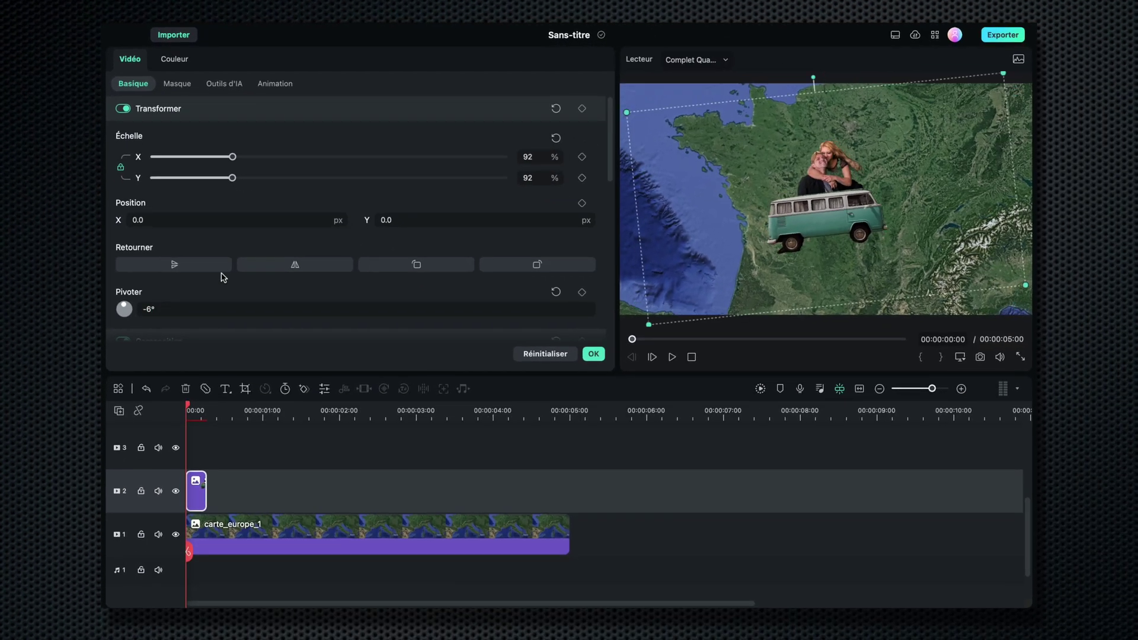
# Enable the Ombre portée drop shadow on the snapshot clip with the default type and confirm the settings
pyautogui.scroll(-5, 223, 278)
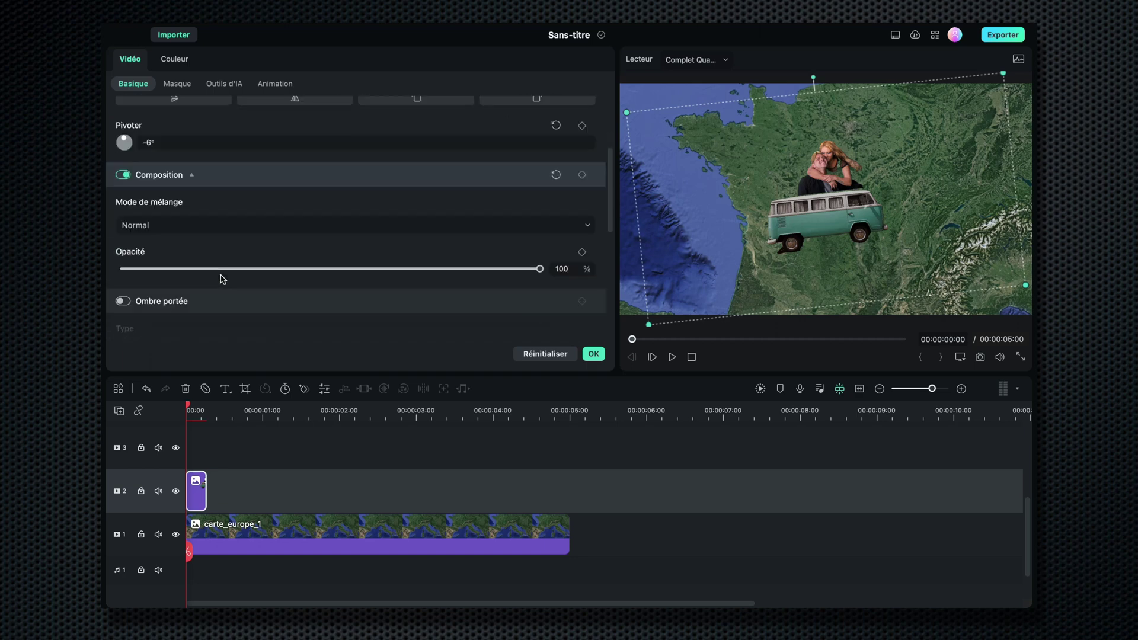
pyautogui.scroll(-2, 222, 279)
pyautogui.scroll(-2, 221, 279)
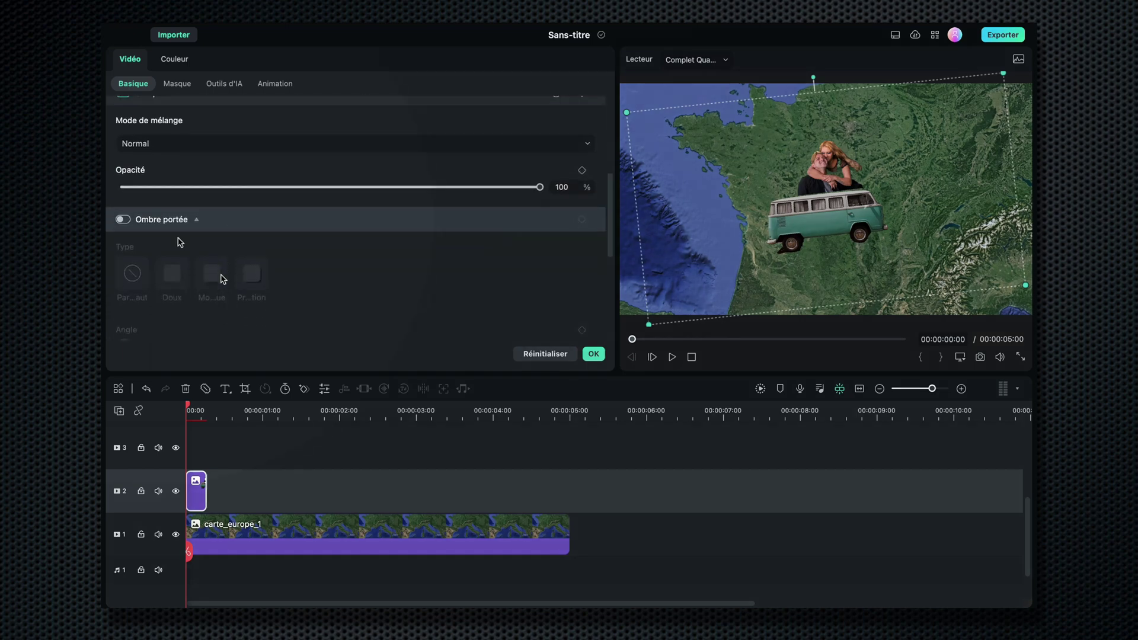
pyautogui.click(124, 219)
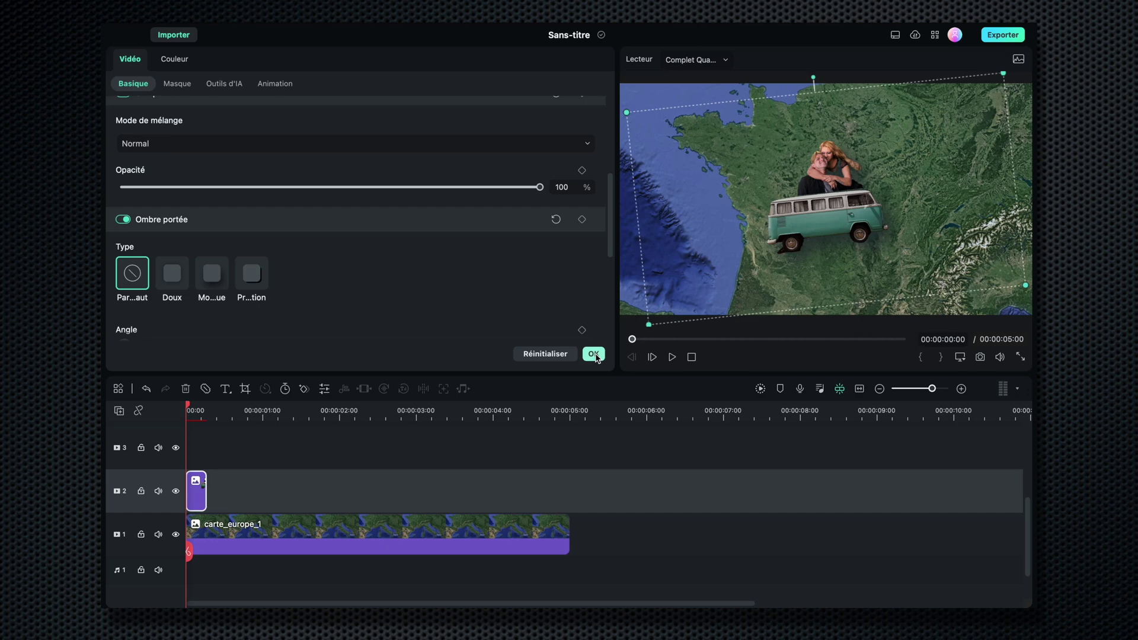
pyautogui.click(594, 355)
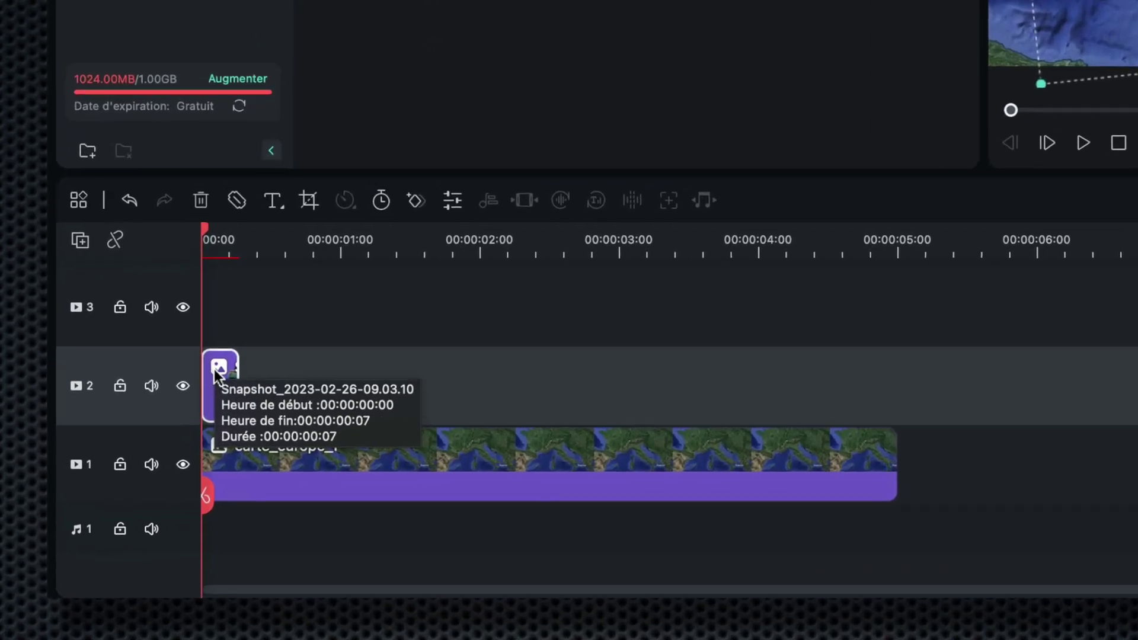
# Copy the snapshot clip and paste it on track 2 directly after the first one, at 00:00:00:07
pyautogui.rightClick(215, 368)
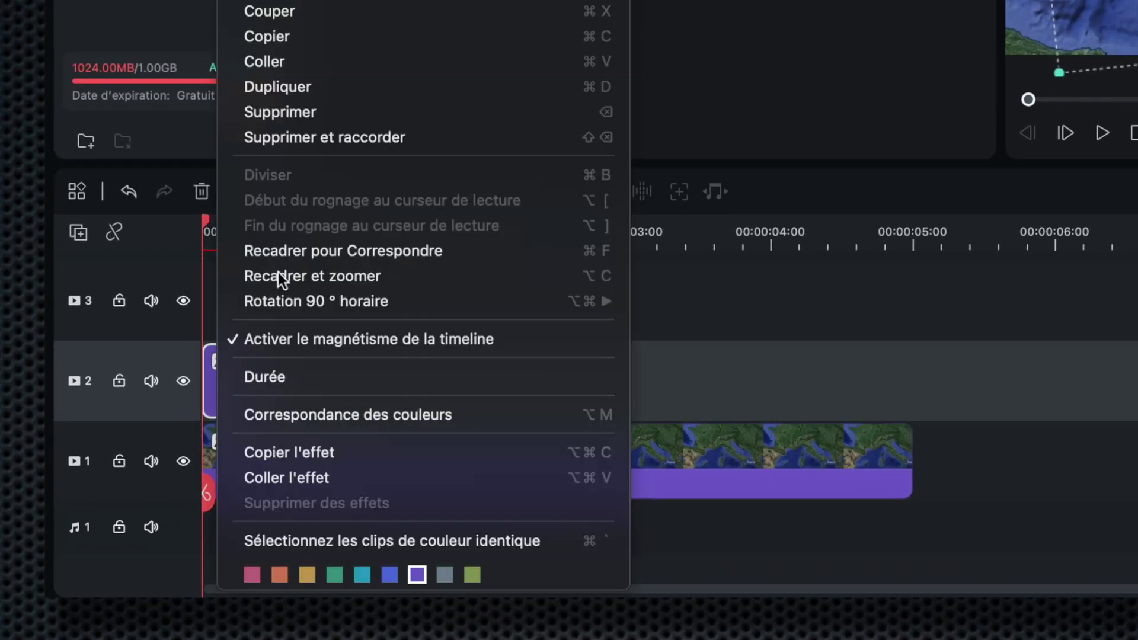
pyautogui.click(320, 38)
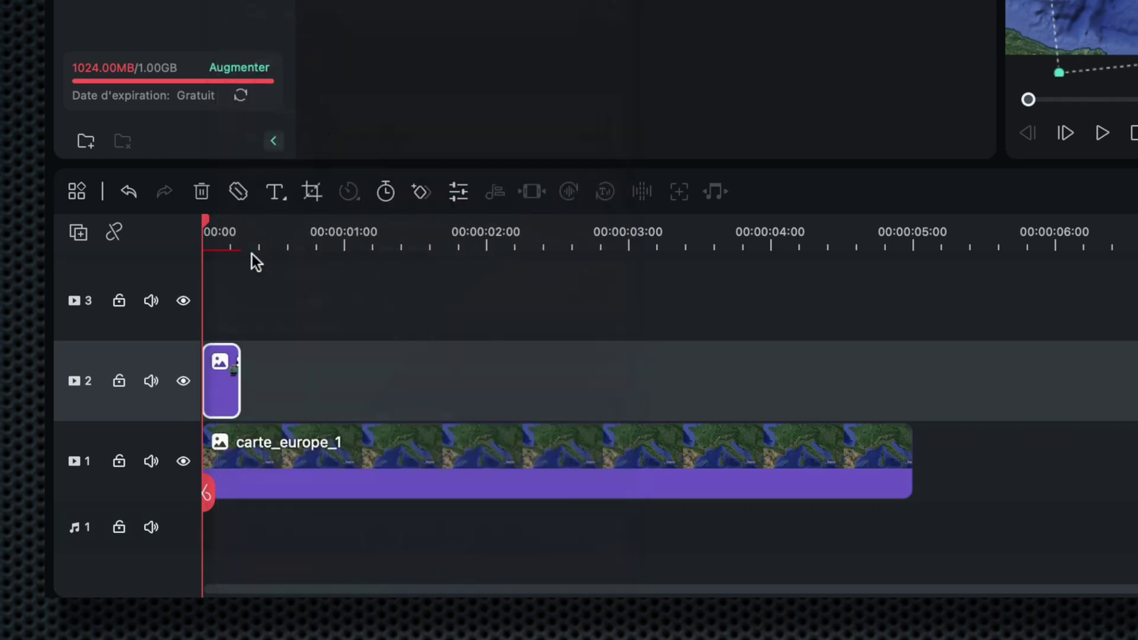
pyautogui.moveTo(204, 226); pyautogui.dragTo(239, 227)
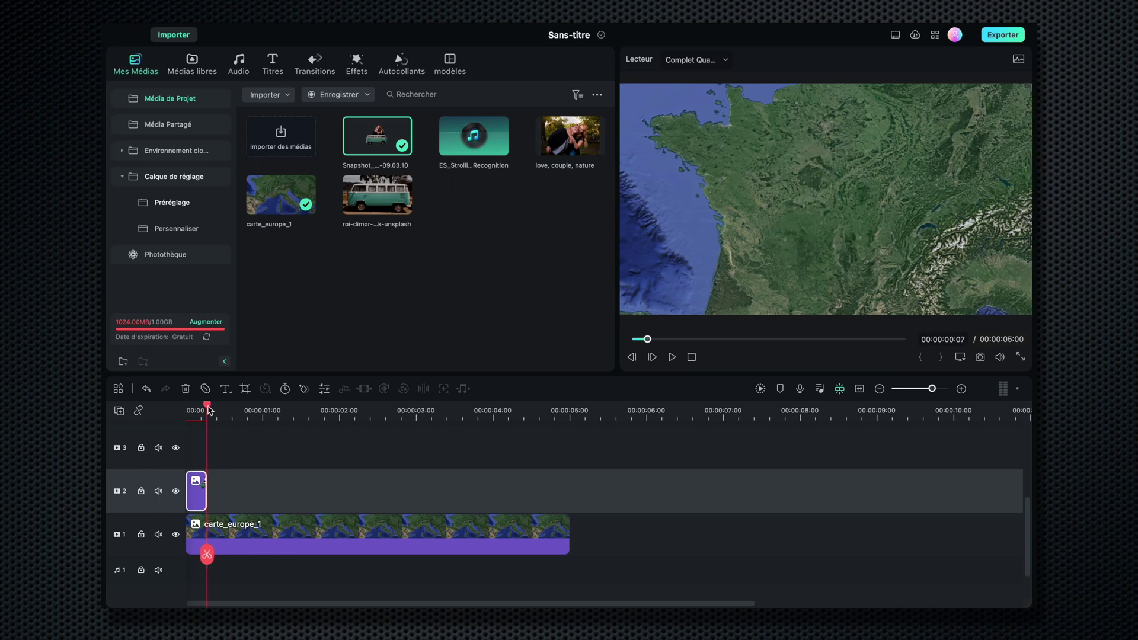
pyautogui.click(168, 505)
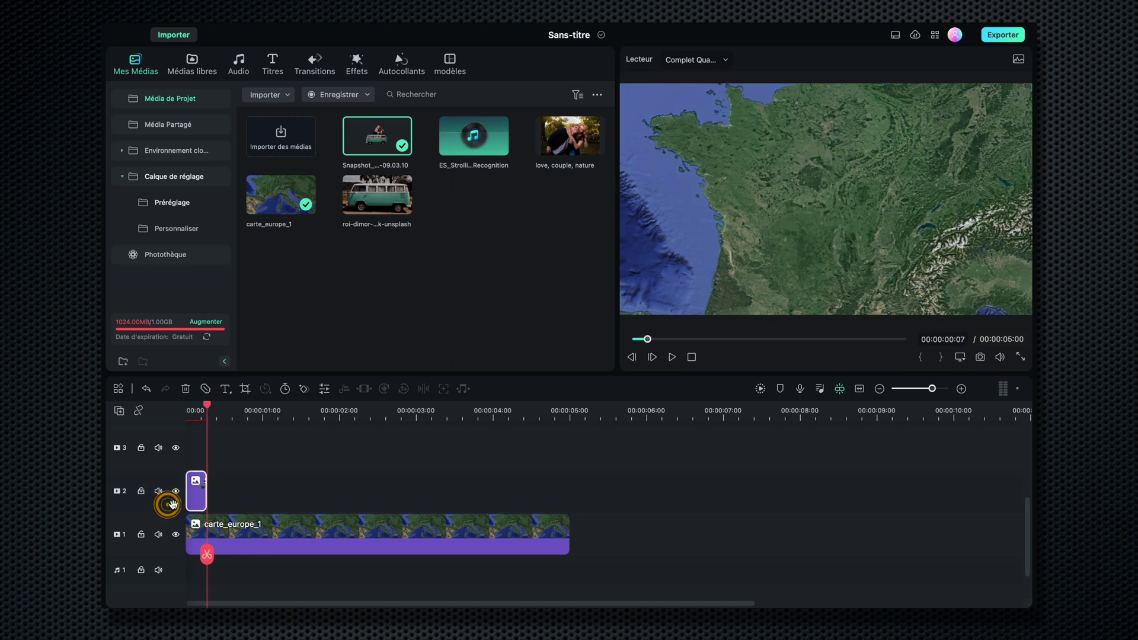
pyautogui.rightClick(227, 497)
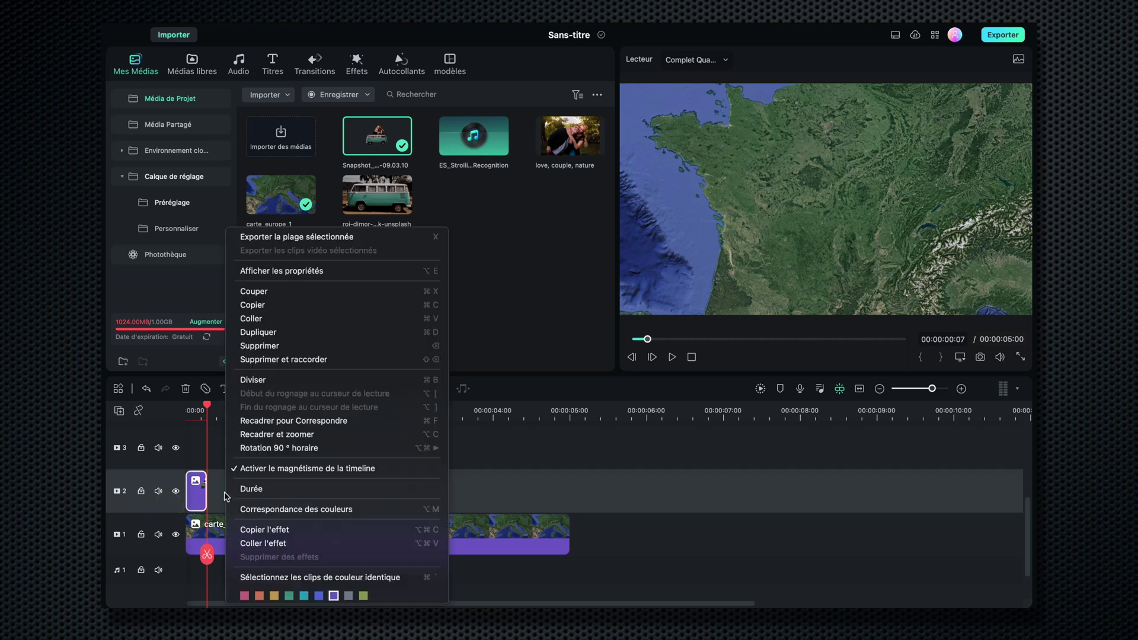
pyautogui.click(297, 319)
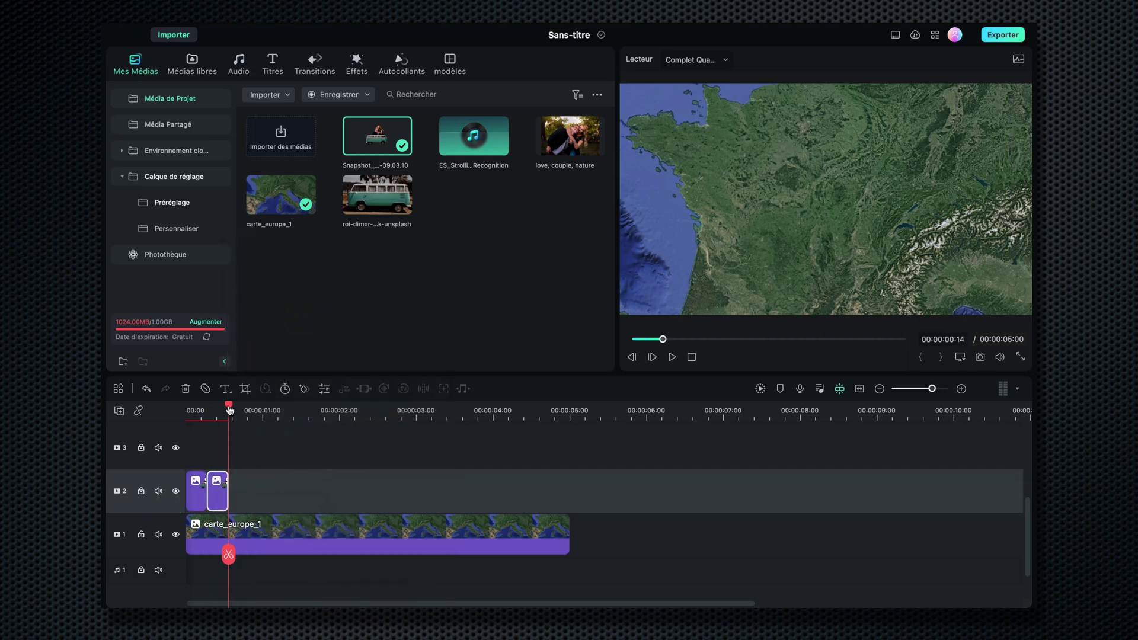
# Set the second snapshot clip's rotation to 6° and confirm the settings
pyautogui.moveTo(229, 407); pyautogui.dragTo(221, 407)
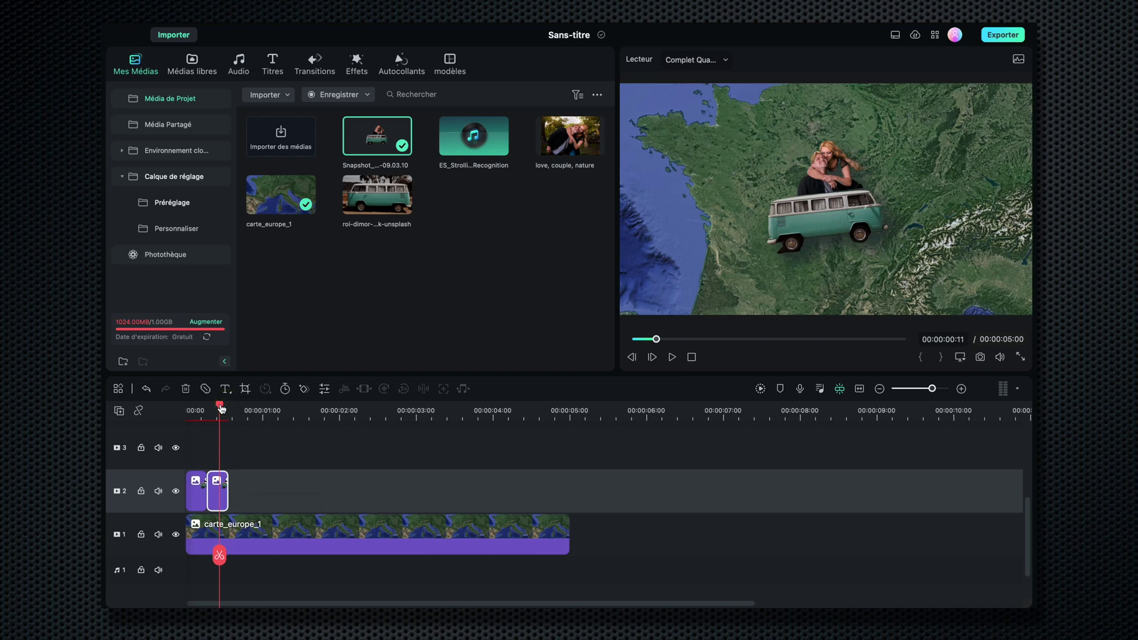
pyautogui.doubleClick(217, 487)
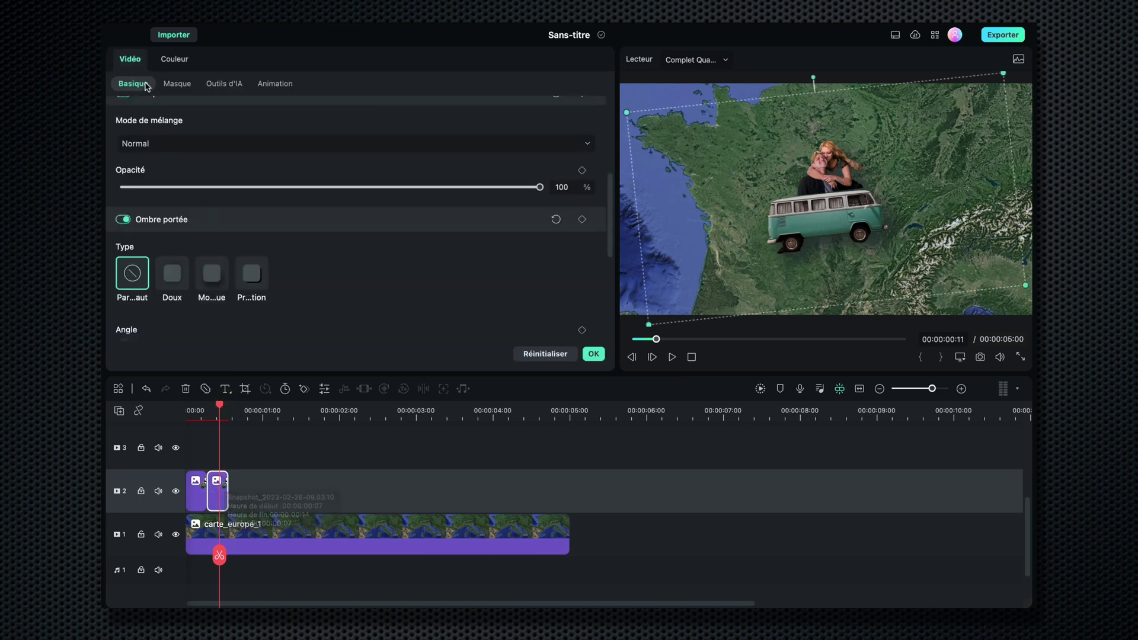
pyautogui.scroll(5, 260, 238)
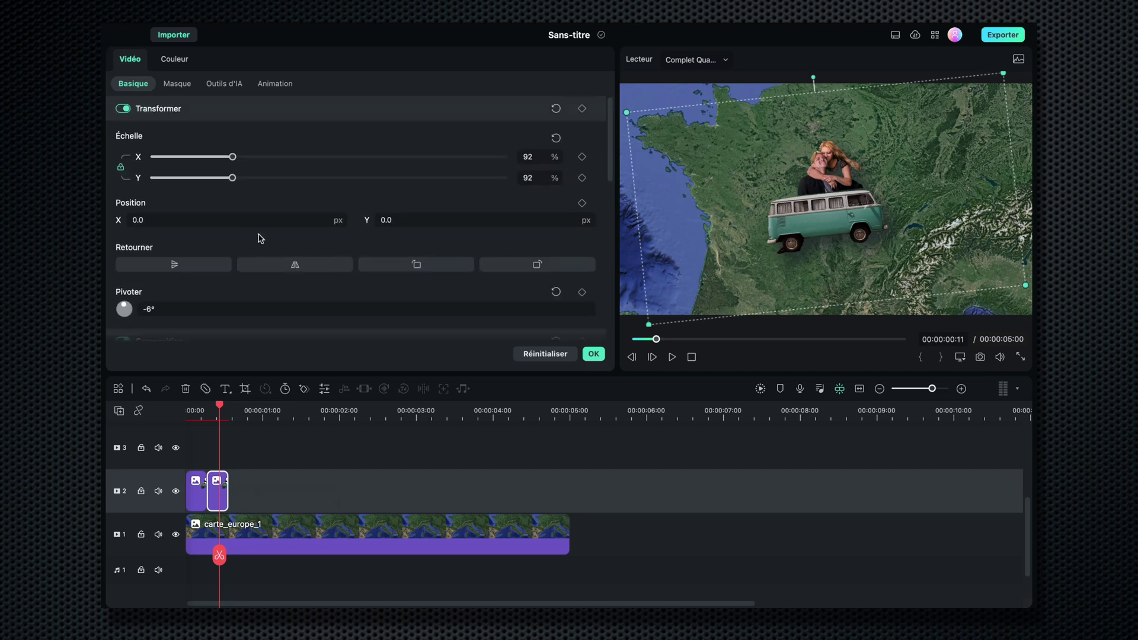
pyautogui.click(165, 311)
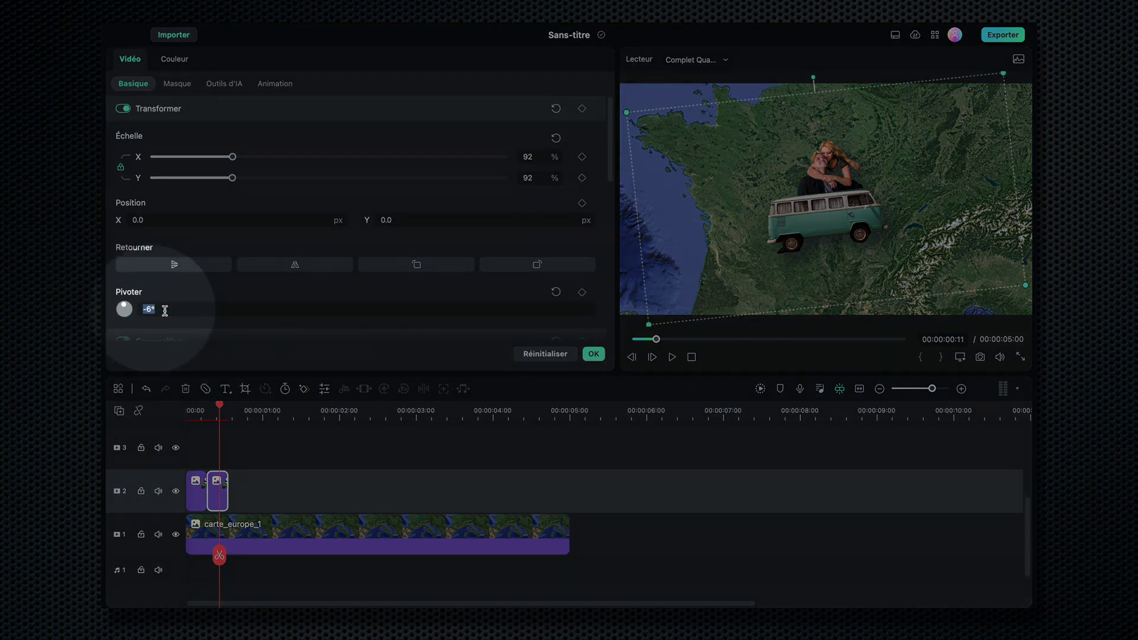
pyautogui.write('6')
pyautogui.press('Return')
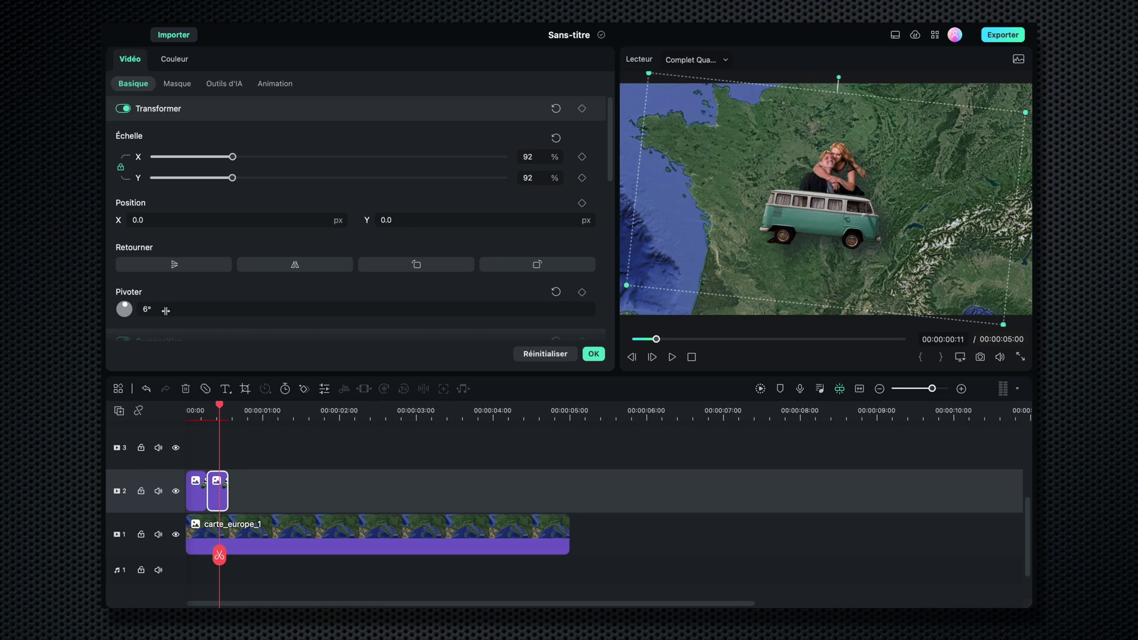
pyautogui.click(594, 354)
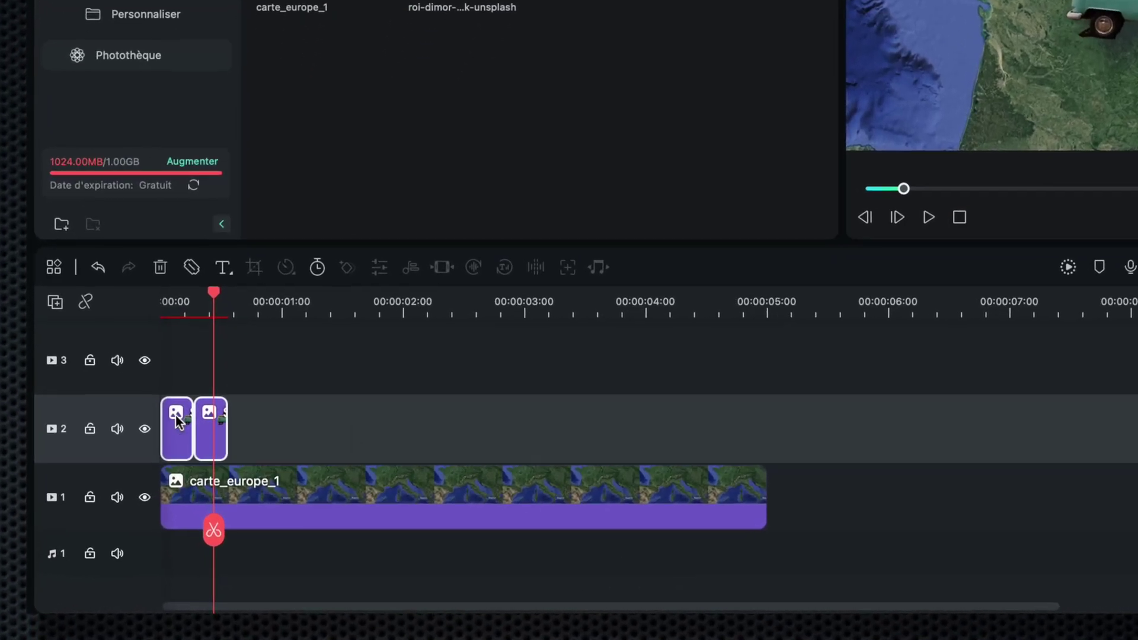
# Copy both snapshot clips on track 2 and paste the pair repeatedly from 00:00:00:14 until the row reaches the end of the map clip
pyautogui.rightClick(192, 463)
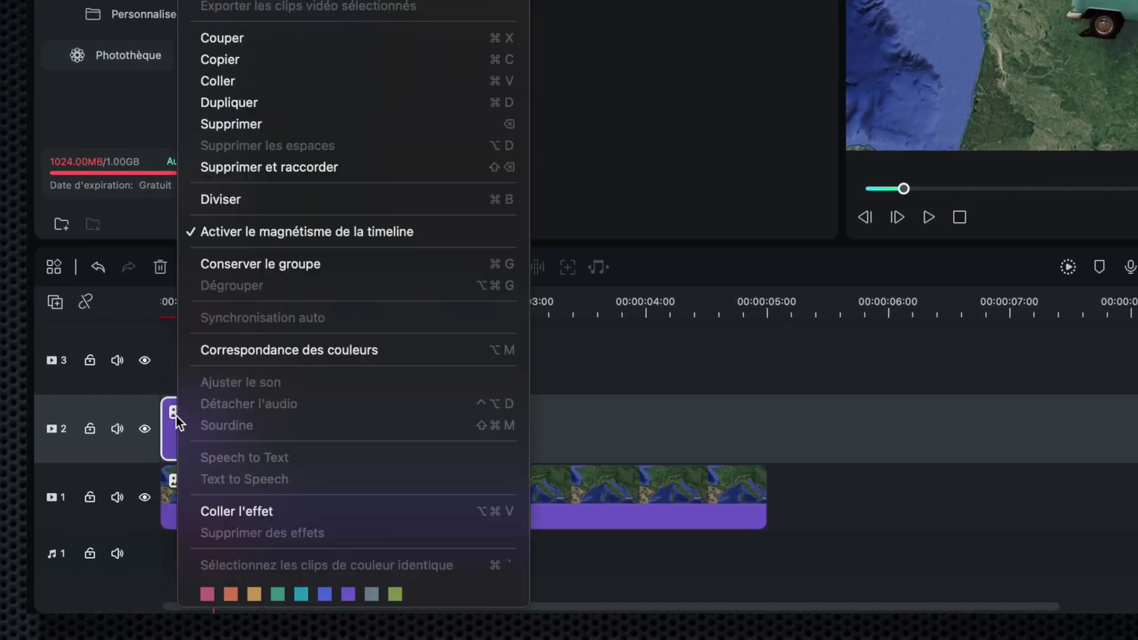
pyautogui.click(240, 61)
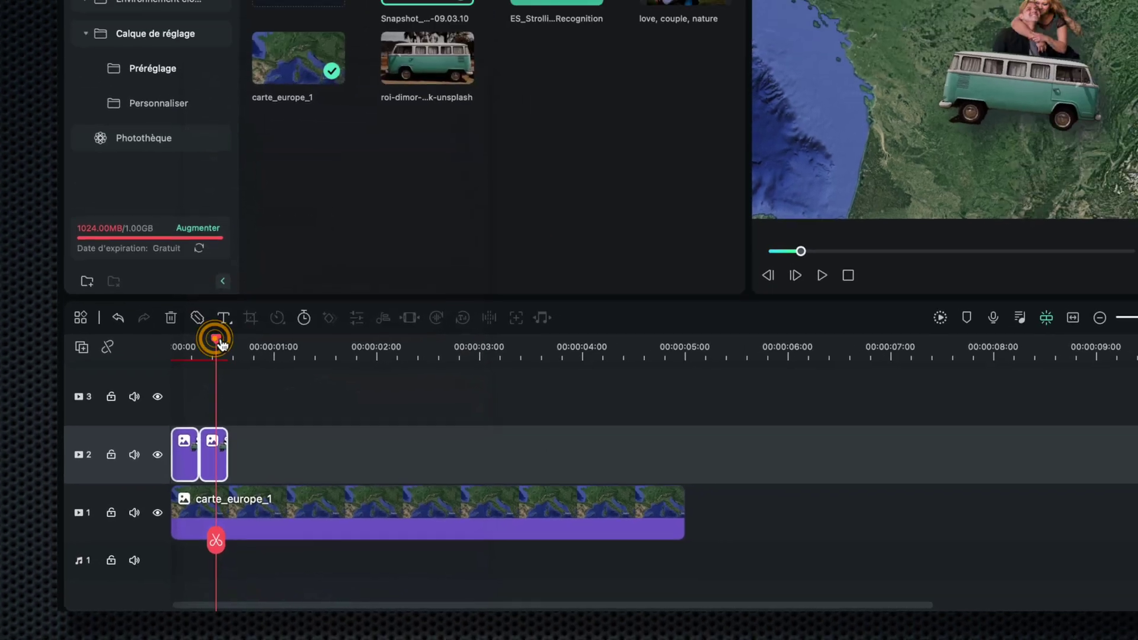
pyautogui.moveTo(221, 344); pyautogui.dragTo(232, 344)
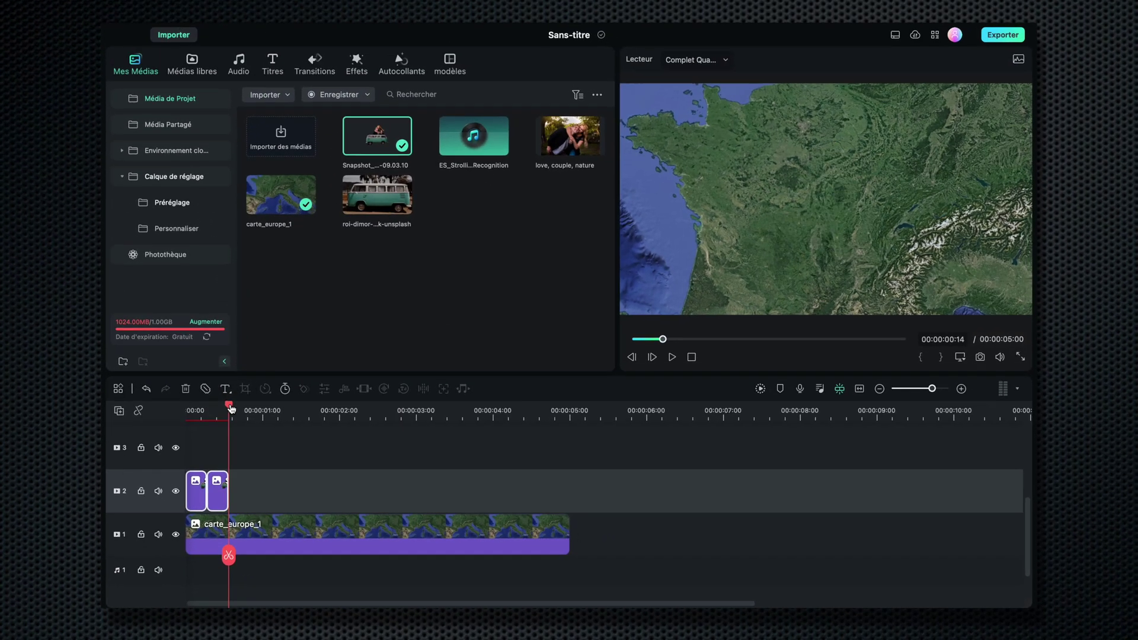
pyautogui.moveTo(231, 408); pyautogui.dragTo(231, 408)
pyautogui.rightClick(241, 495)
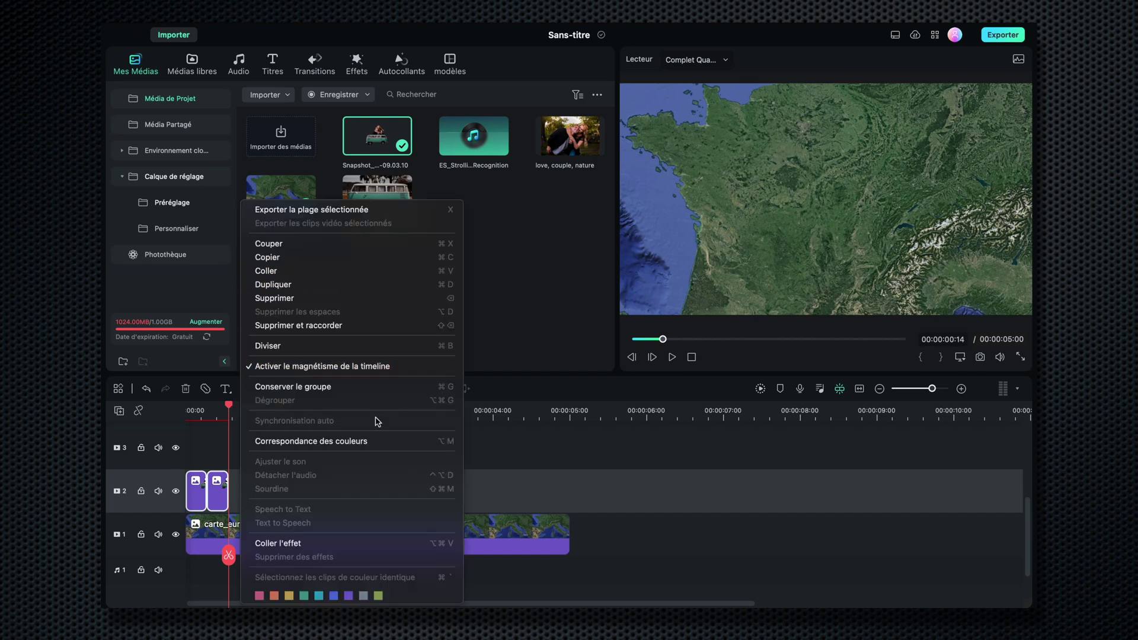
pyautogui.click(491, 482)
pyautogui.press('super+v')
pyautogui.press('super+v')
pyautogui.press('super+v')
pyautogui.press('super+v')
pyautogui.press('super+v')
pyautogui.press('super+v')
pyautogui.press('super+v')
pyautogui.press('super+v')
pyautogui.press('super+v')
pyautogui.press('super+v')
pyautogui.press('super+v')
pyautogui.press('super+v')
pyautogui.press('super+v')
pyautogui.press('super+v')
pyautogui.press('super+v')
pyautogui.press('super+v')
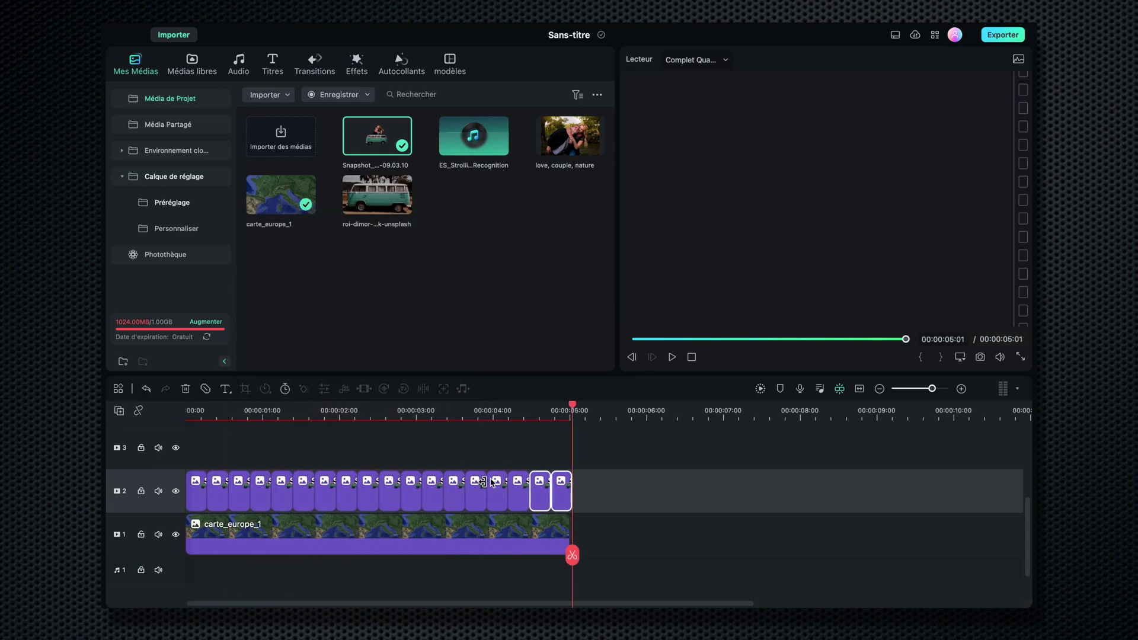
# Play the van animation from the beginning to check the rocking motion, and return the playhead to the start
pyautogui.click(188, 412)
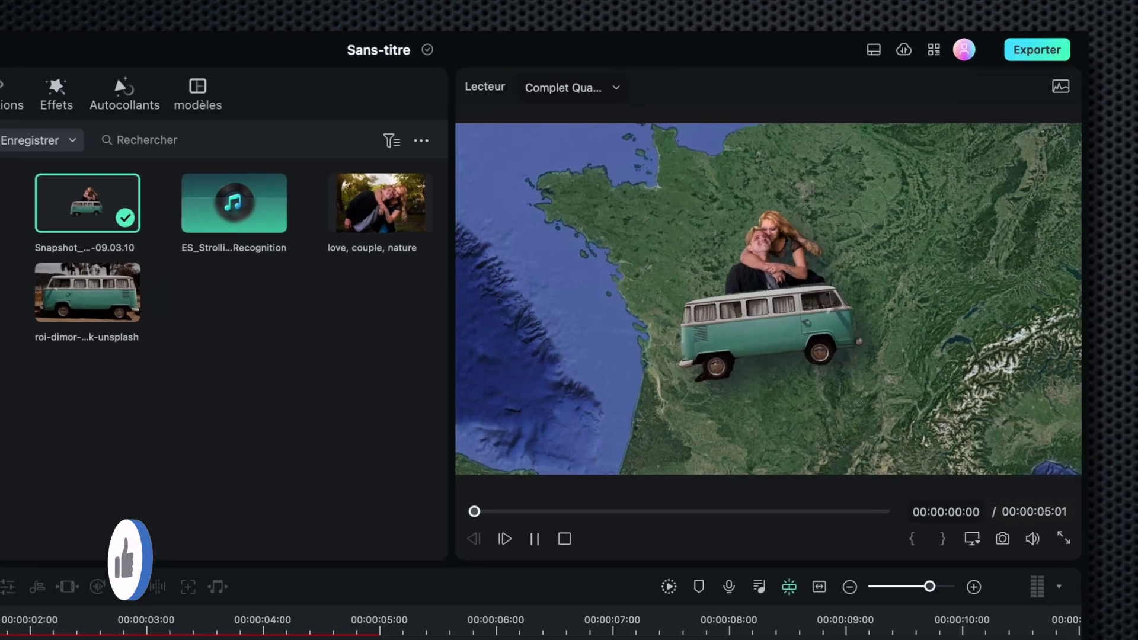
pyautogui.press('space')
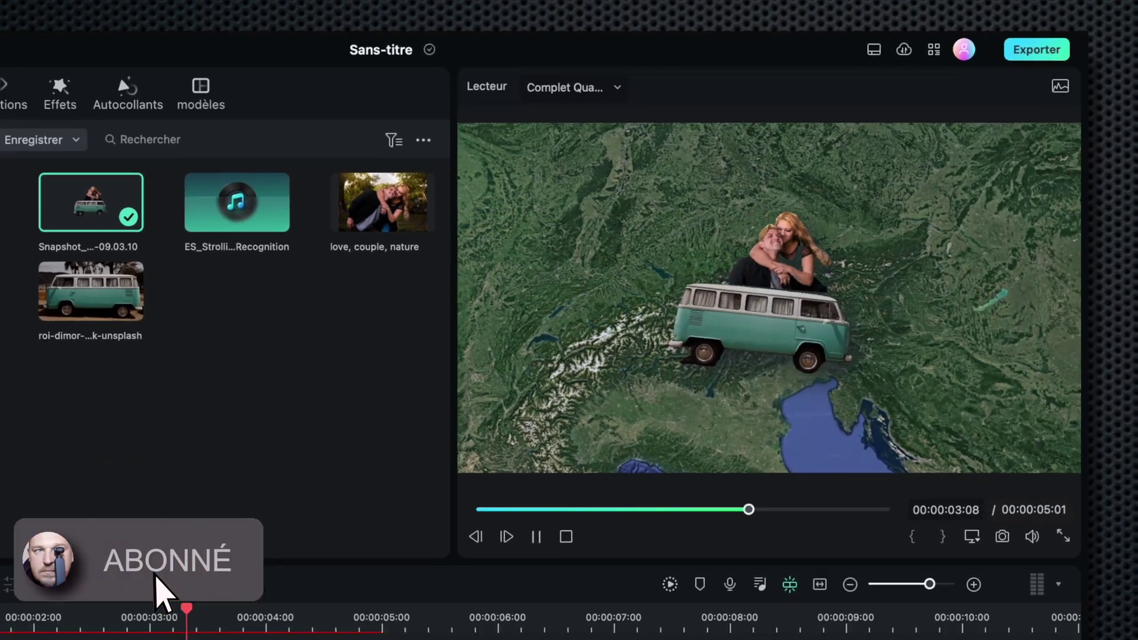
pyautogui.click(279, 408)
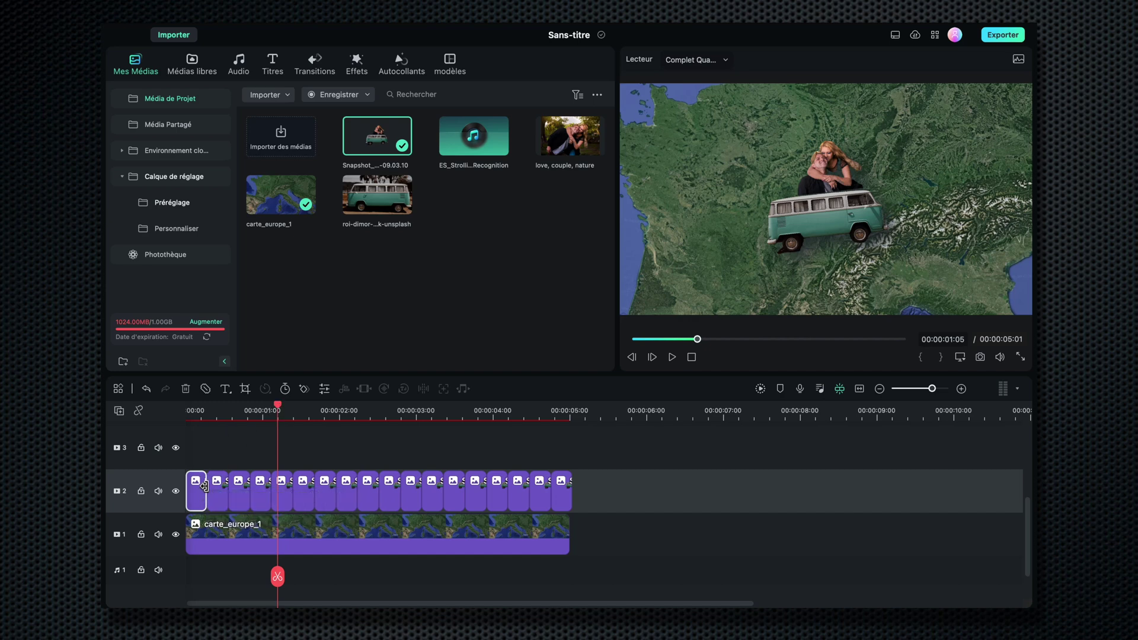
pyautogui.click(189, 411)
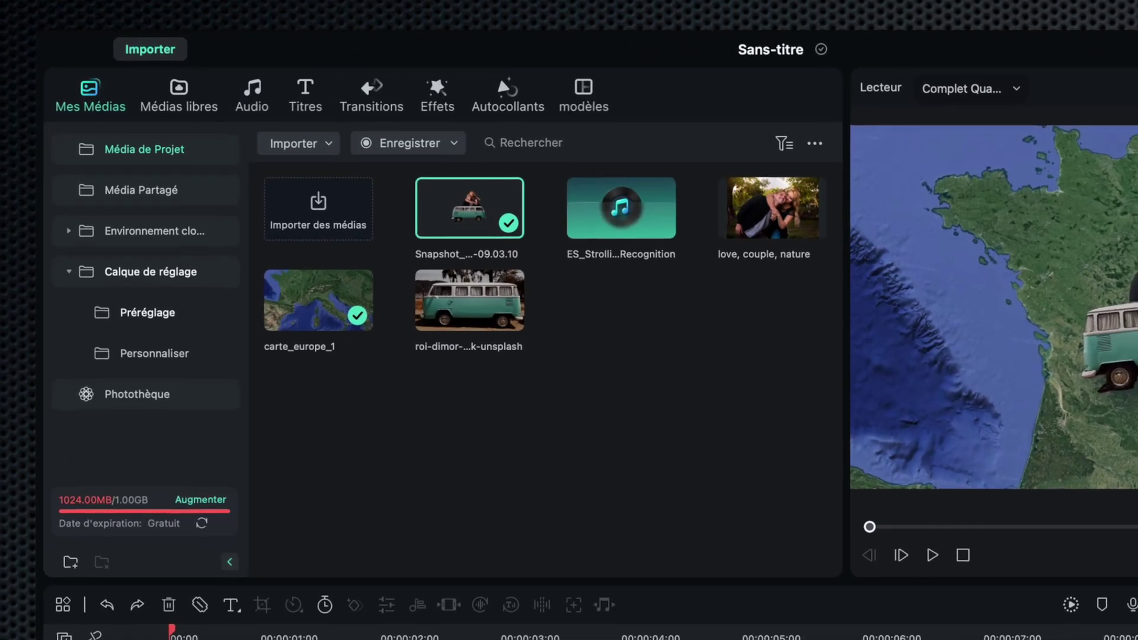
# Search the default favourite effects for "retro film"
pyautogui.click(440, 92)
pyautogui.click(135, 156)
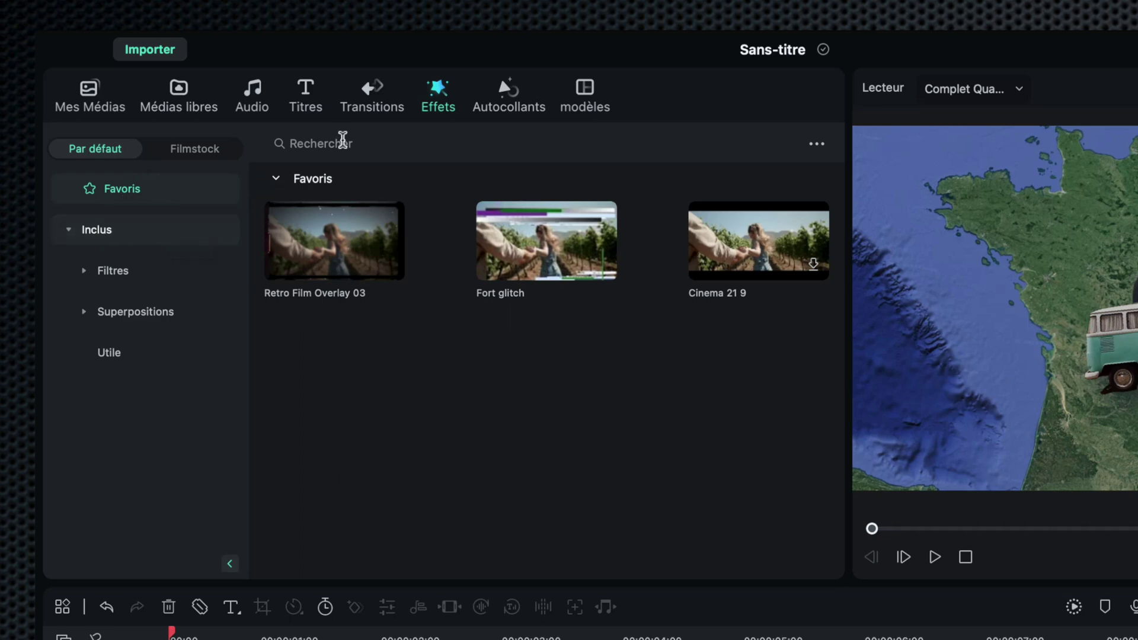
pyautogui.click(342, 141)
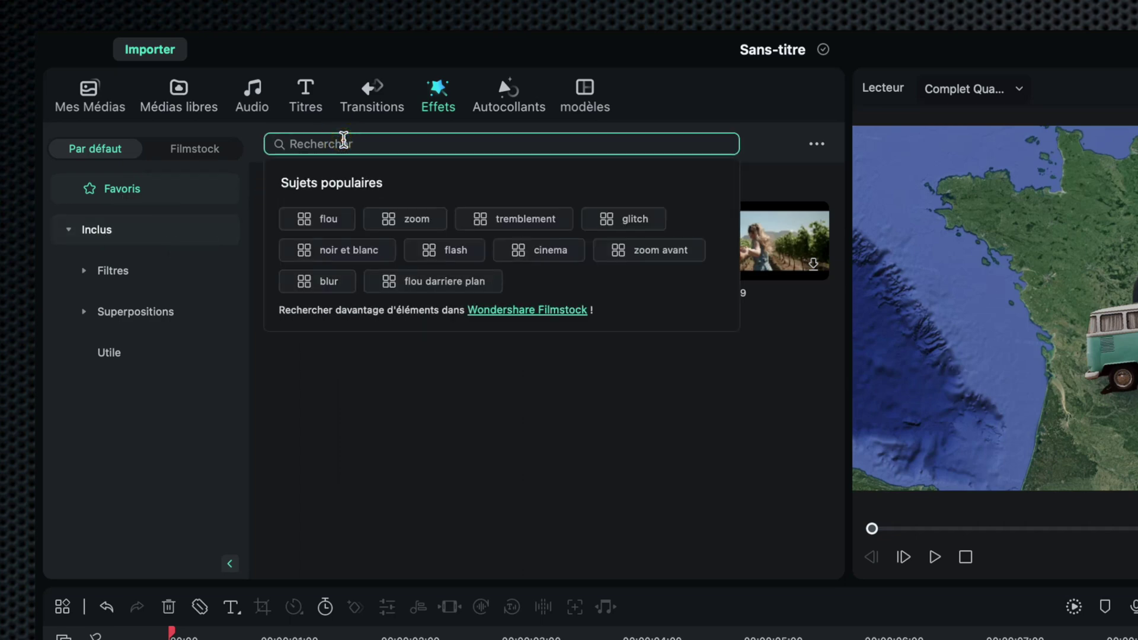
pyautogui.write('retro film')
pyautogui.press('Return')
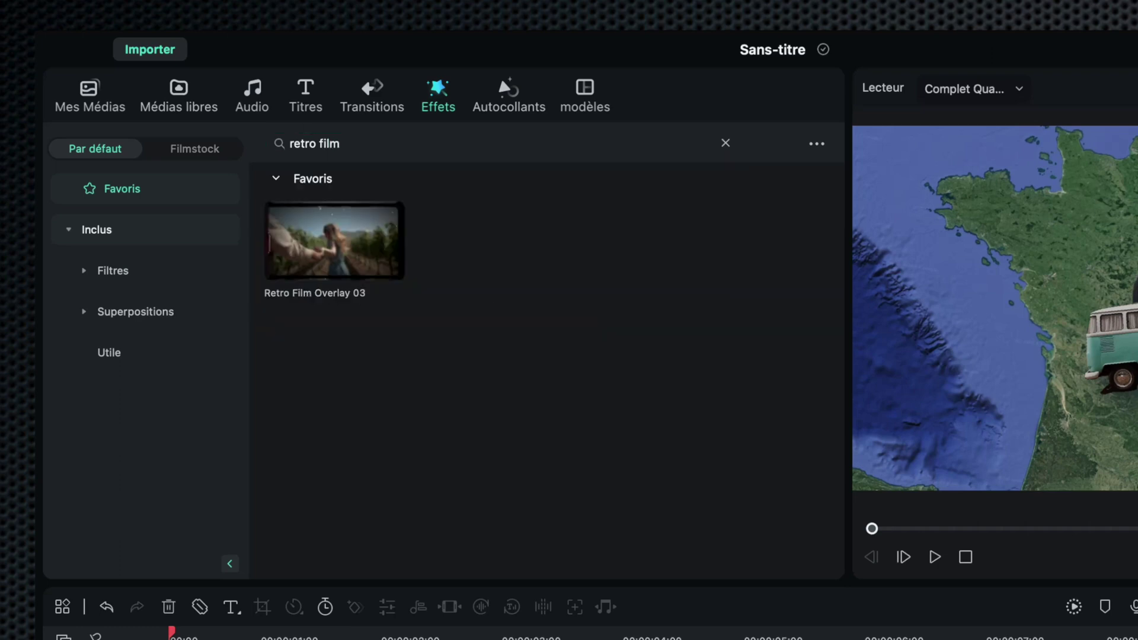
# Preview the Retro Film Overlay 03 effect and place it at the start of track 4, spanning the length of the map clip
pyautogui.click(326, 238)
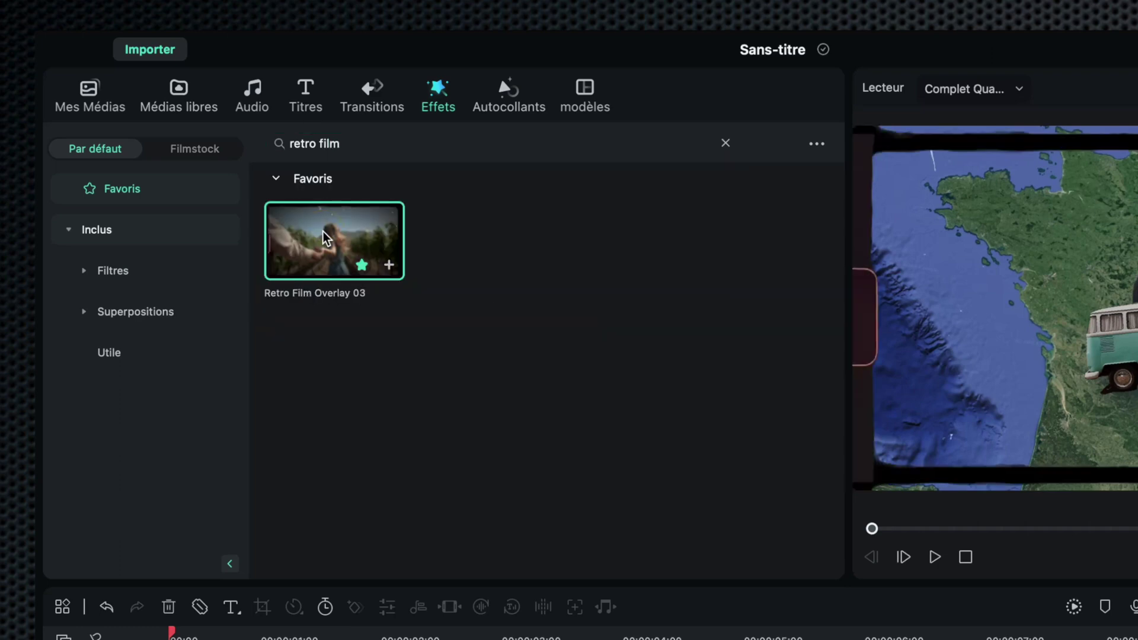
pyautogui.moveTo(325, 238); pyautogui.dragTo(194, 639)
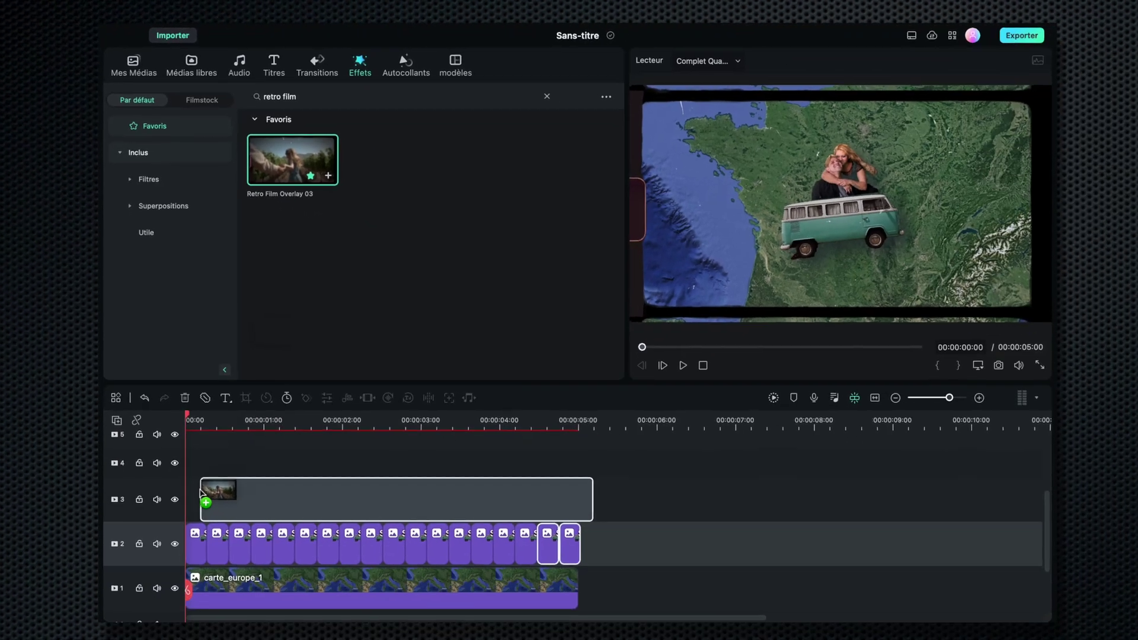
pyautogui.moveTo(202, 492); pyautogui.dragTo(192, 449)
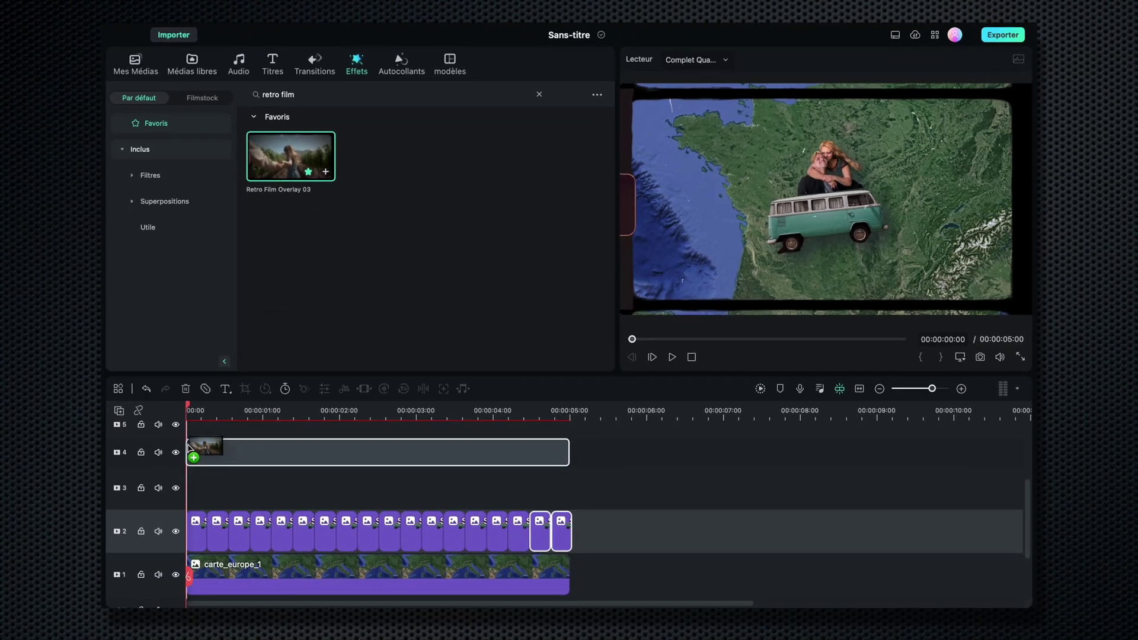
pyautogui.moveTo(189, 449); pyautogui.dragTo(189, 450)
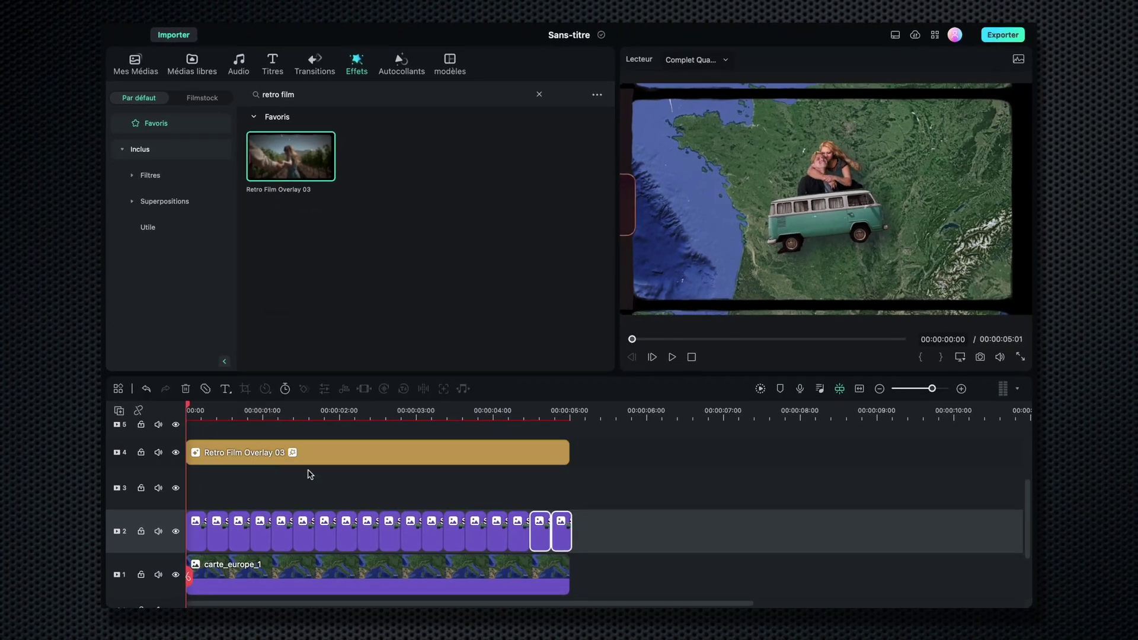
pyautogui.moveTo(569, 445); pyautogui.dragTo(566, 447)
pyautogui.click(191, 407)
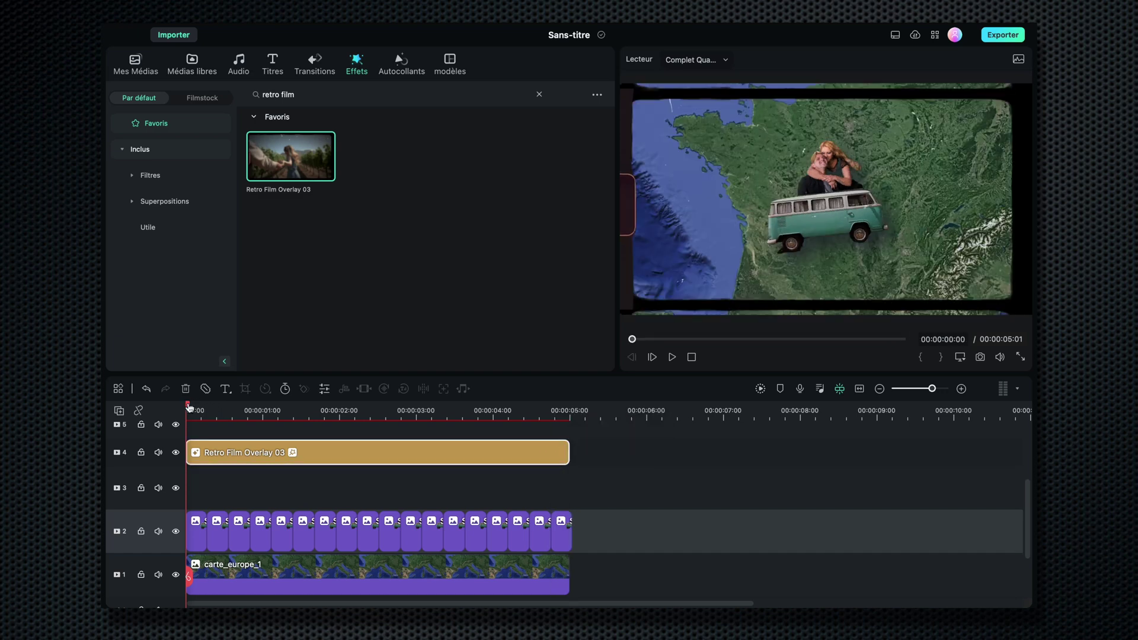
pyautogui.moveTo(189, 407); pyautogui.dragTo(157, 401)
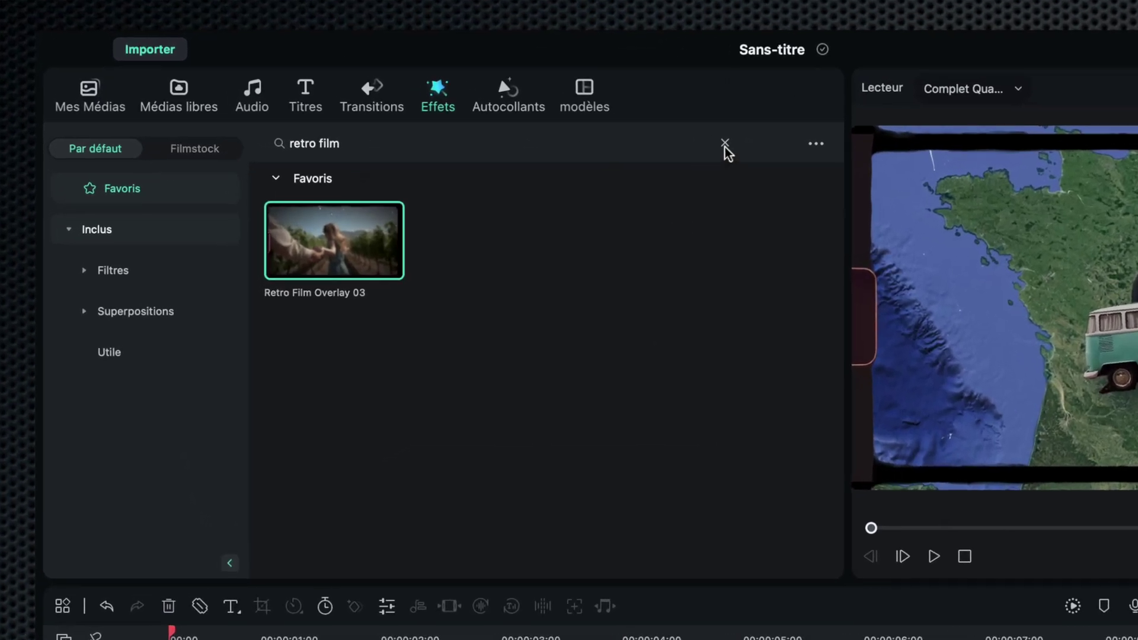
# Clear the retro film search and search the Filmstock effects for "horizontal open"
pyautogui.click(536, 94)
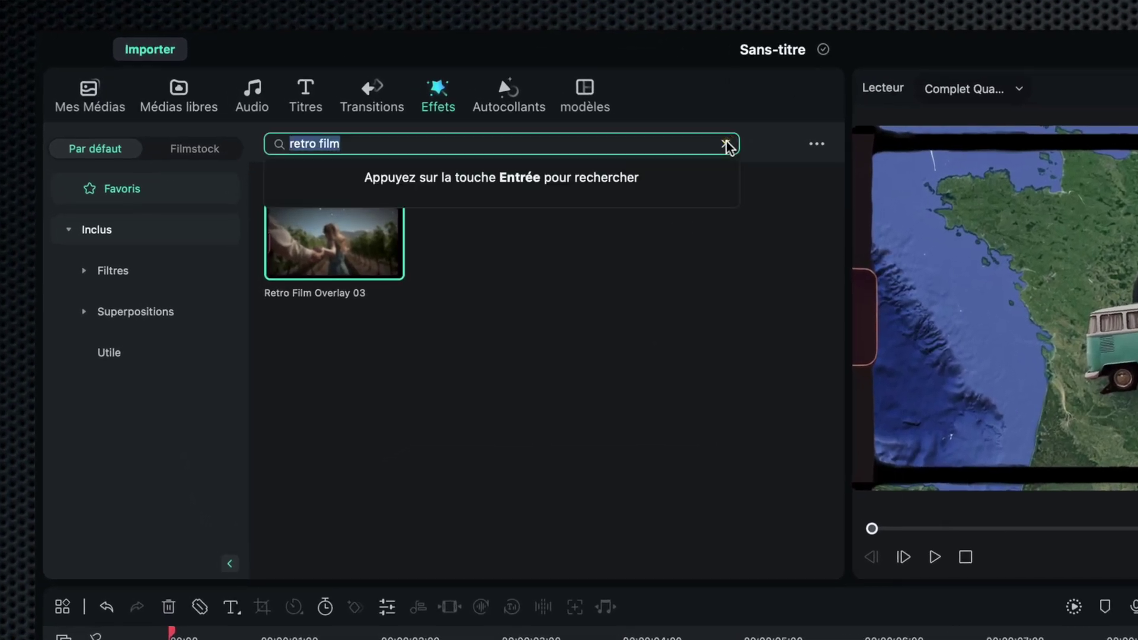
pyautogui.click(726, 145)
pyautogui.click(194, 148)
pyautogui.click(414, 143)
pyautogui.write('hori')
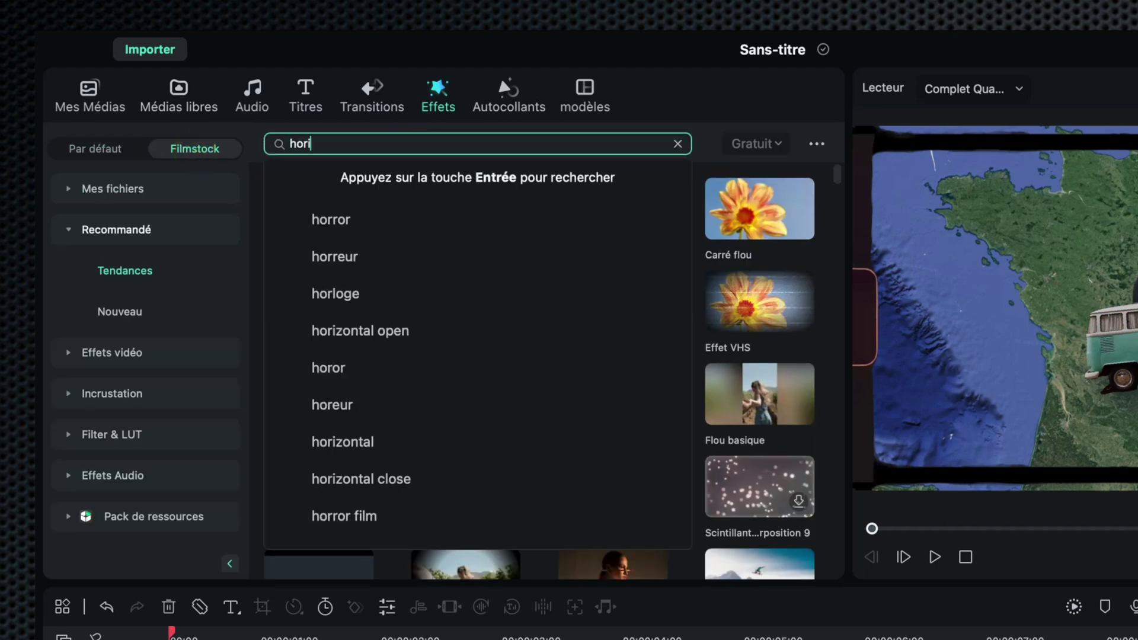
pyautogui.write('zon open')
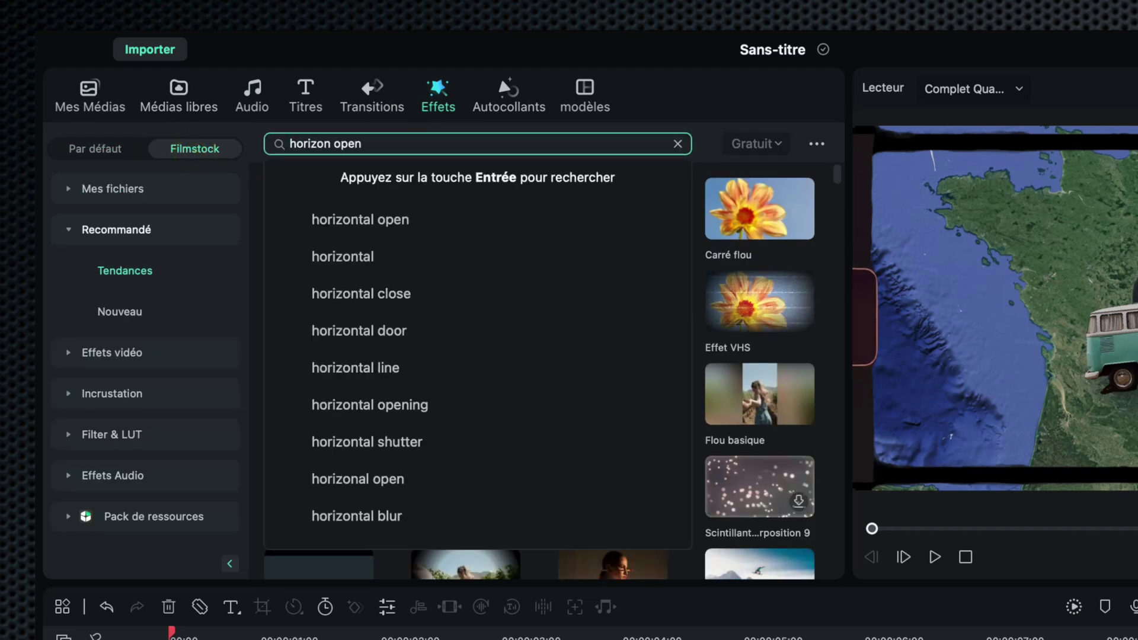
pyautogui.click(403, 222)
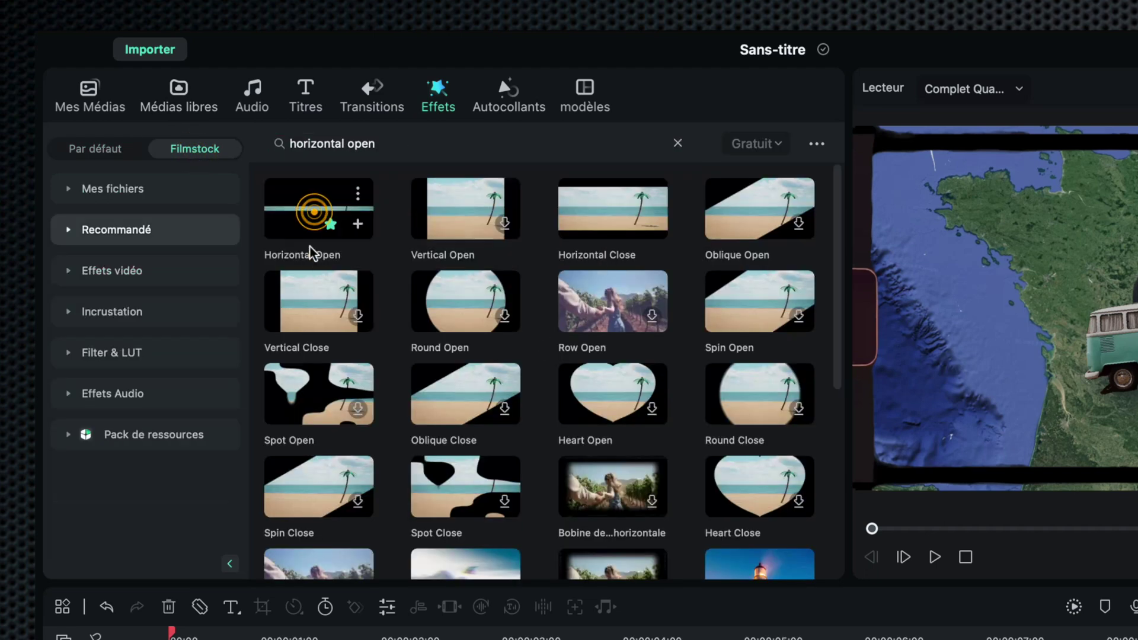
# Place the Horizontal Open effect at the start of track 3, shorten it to about 0.7 seconds, and play back the opening
pyautogui.click(308, 222)
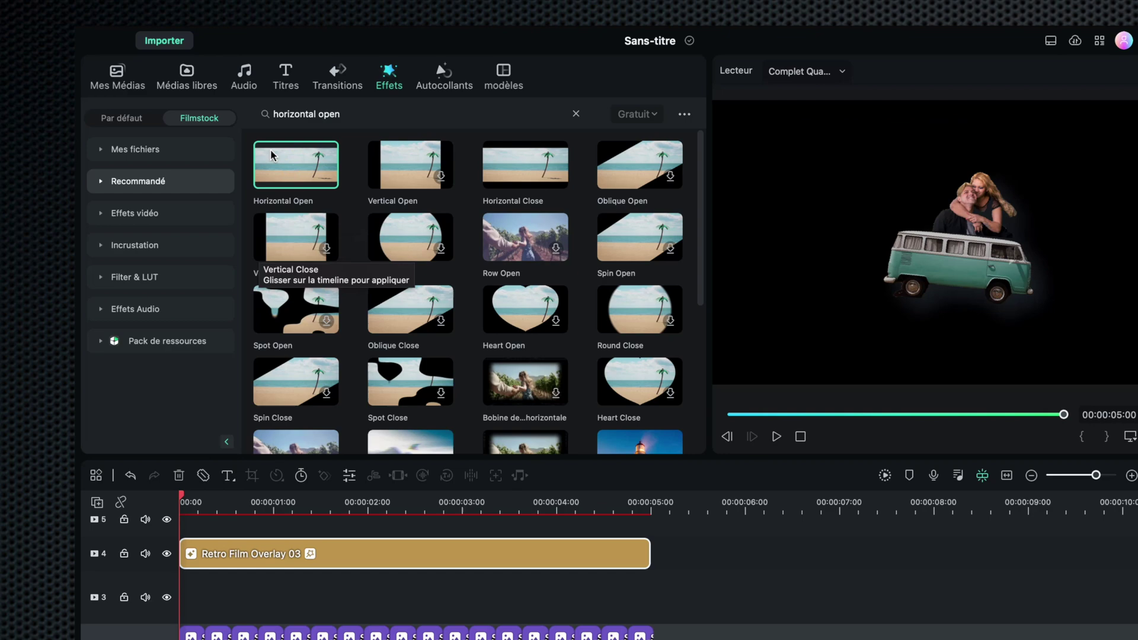
pyautogui.moveTo(308, 214); pyautogui.dragTo(242, 639)
pyautogui.moveTo(233, 464); pyautogui.dragTo(214, 489)
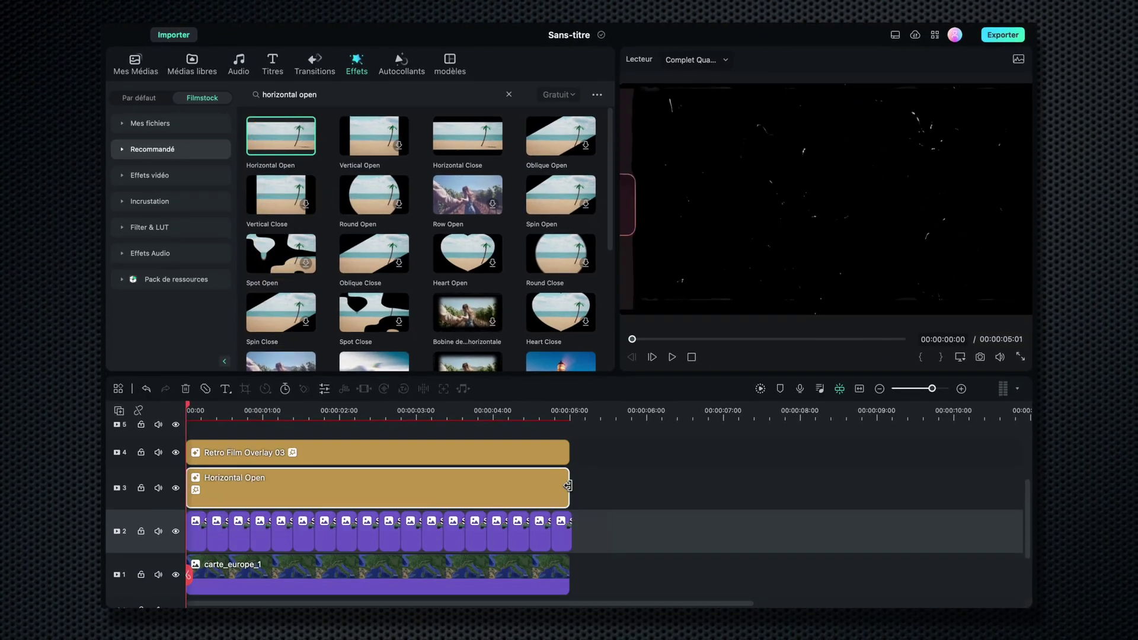
pyautogui.moveTo(568, 485); pyautogui.dragTo(236, 480)
pyautogui.press('space')
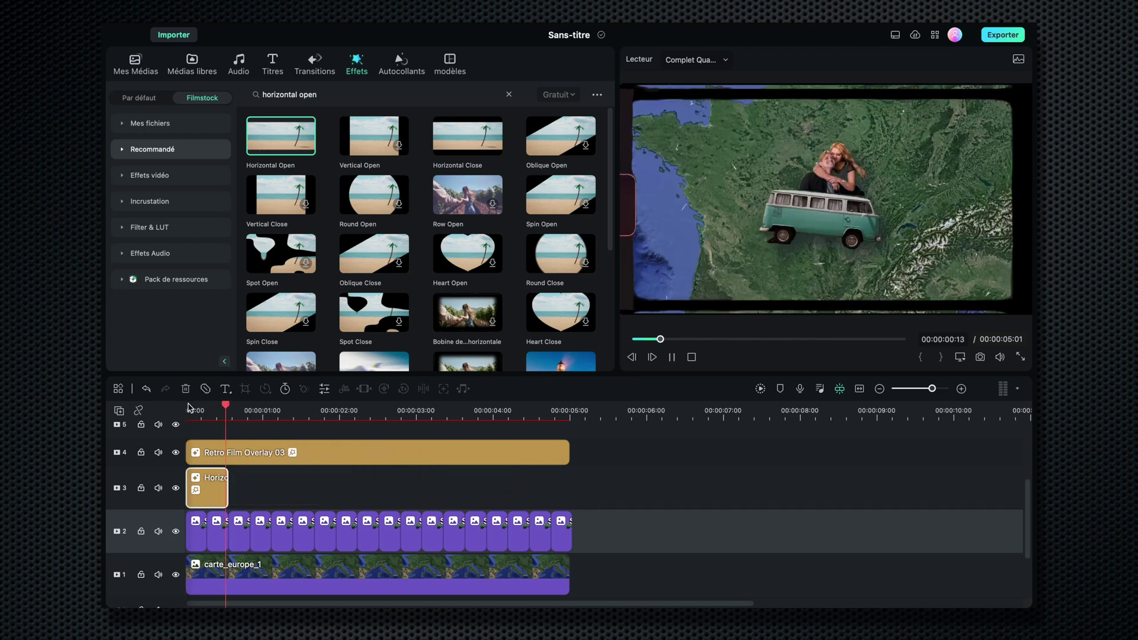
# Search for the Horizontal Close effect, place it on track 3 as a clip of about 0.6 seconds ending at 00:00:05:01, and play the sequence
pyautogui.doubleClick(306, 93)
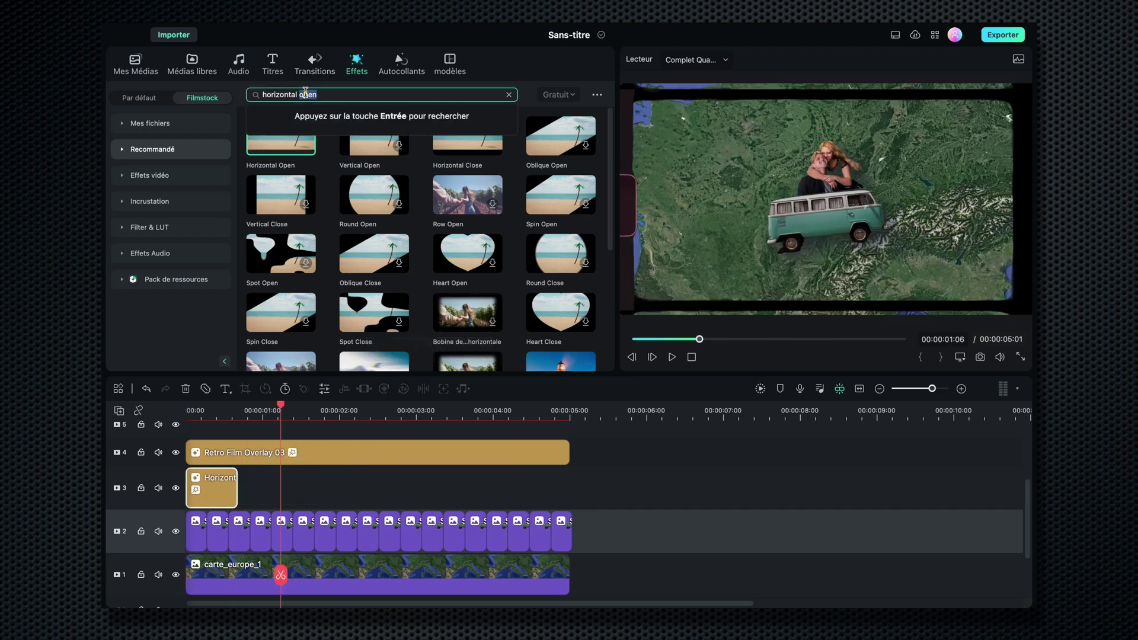
pyautogui.write('clos')
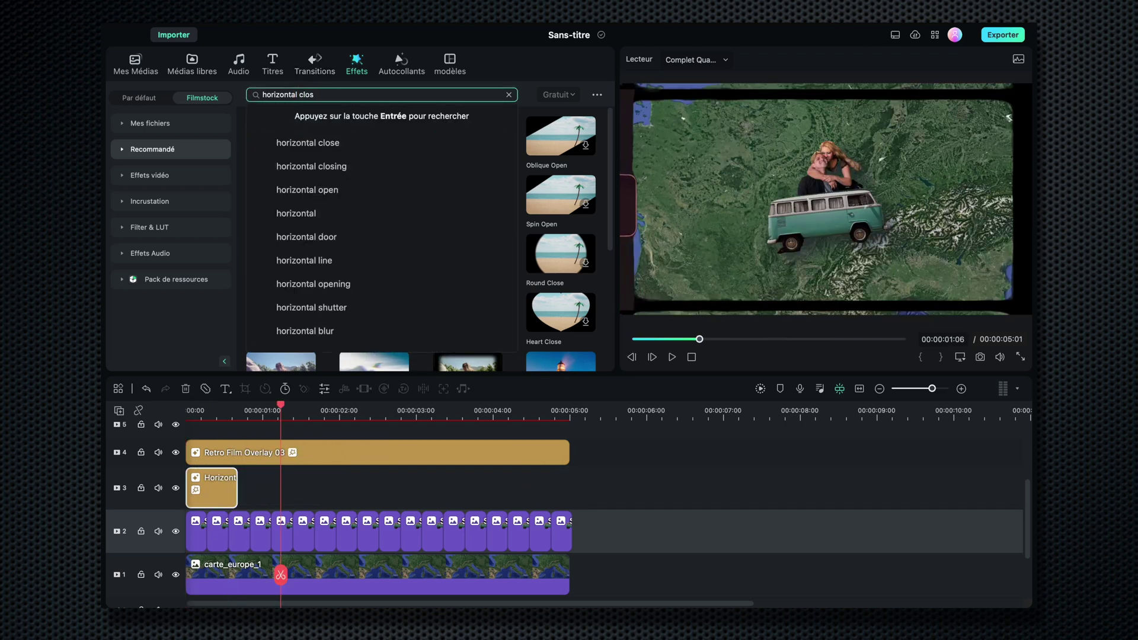
pyautogui.press('Return')
pyautogui.click(281, 136)
pyautogui.moveTo(281, 136); pyautogui.dragTo(528, 488)
pyautogui.moveTo(902, 487); pyautogui.dragTo(572, 474)
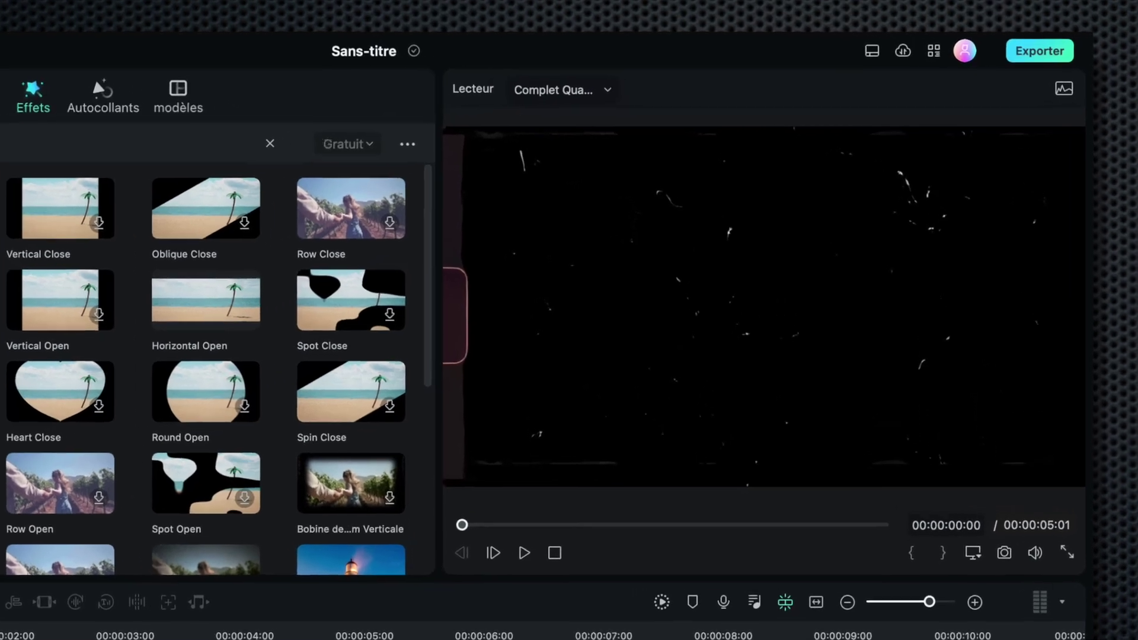
pyautogui.press('space')
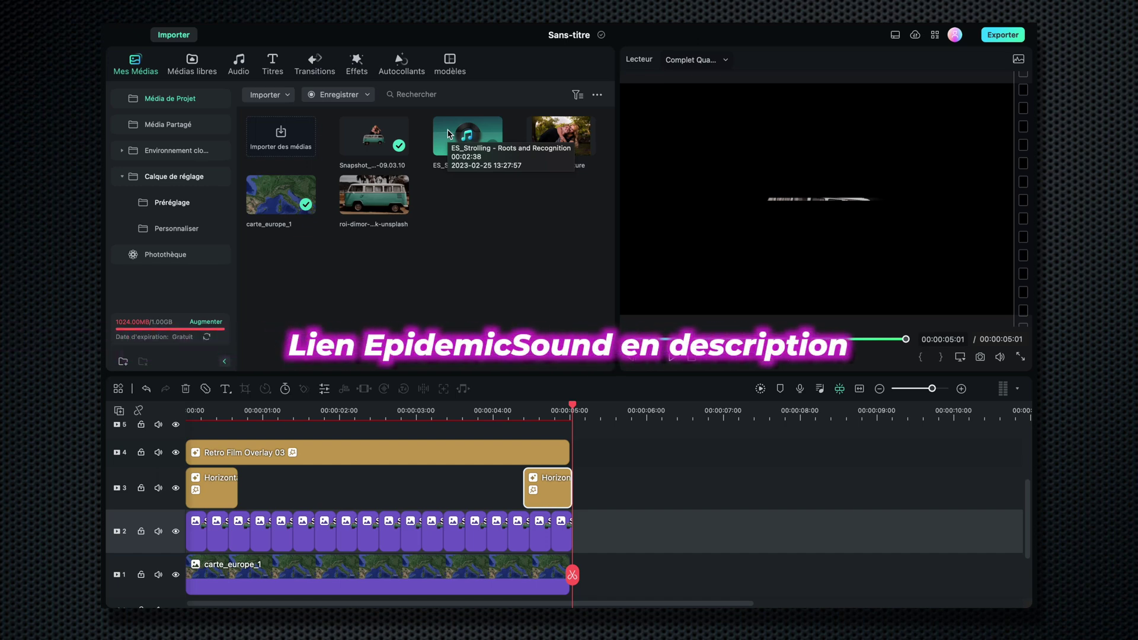
# Preview the ES_Strolling - Roots and Recognition music and place it at the start of audio track 1
pyautogui.click(460, 137)
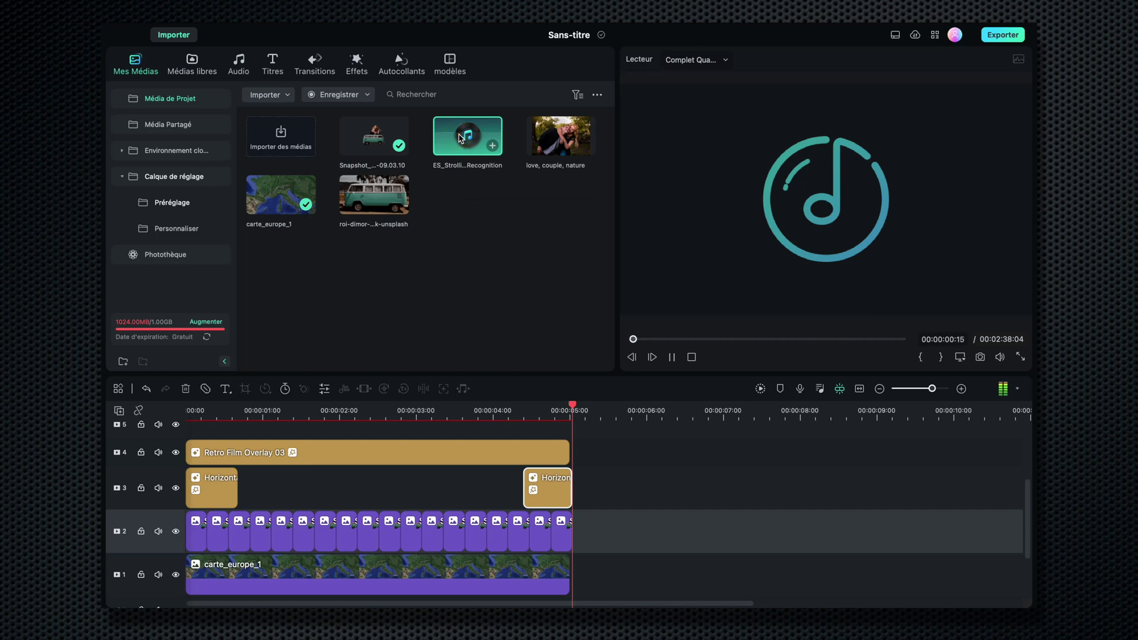
pyautogui.click(672, 357)
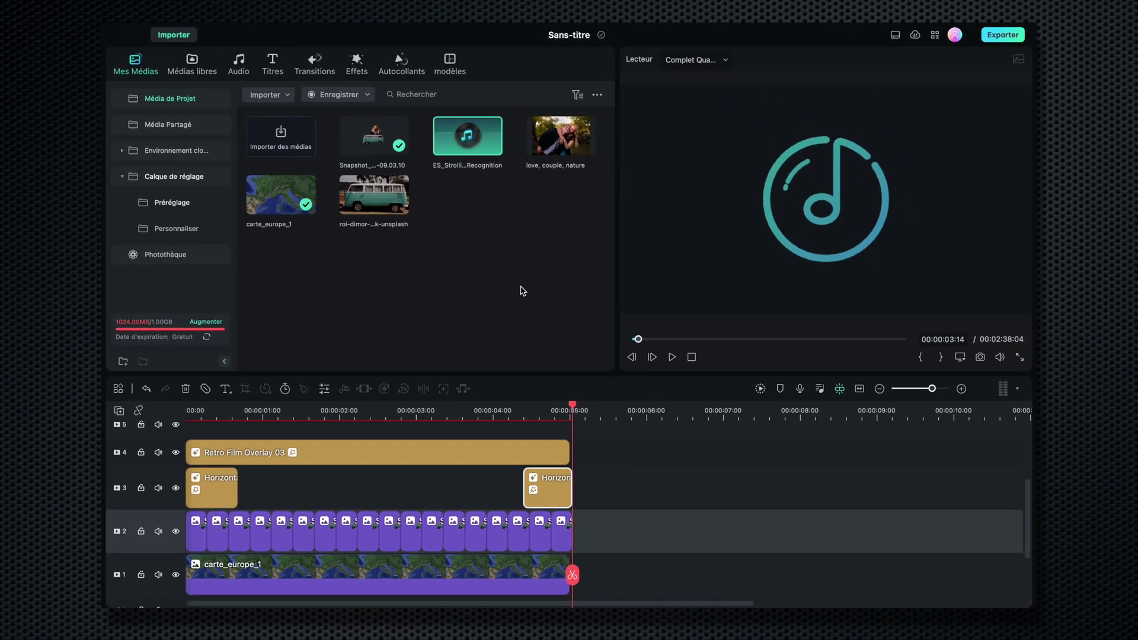
pyautogui.moveTo(447, 133)
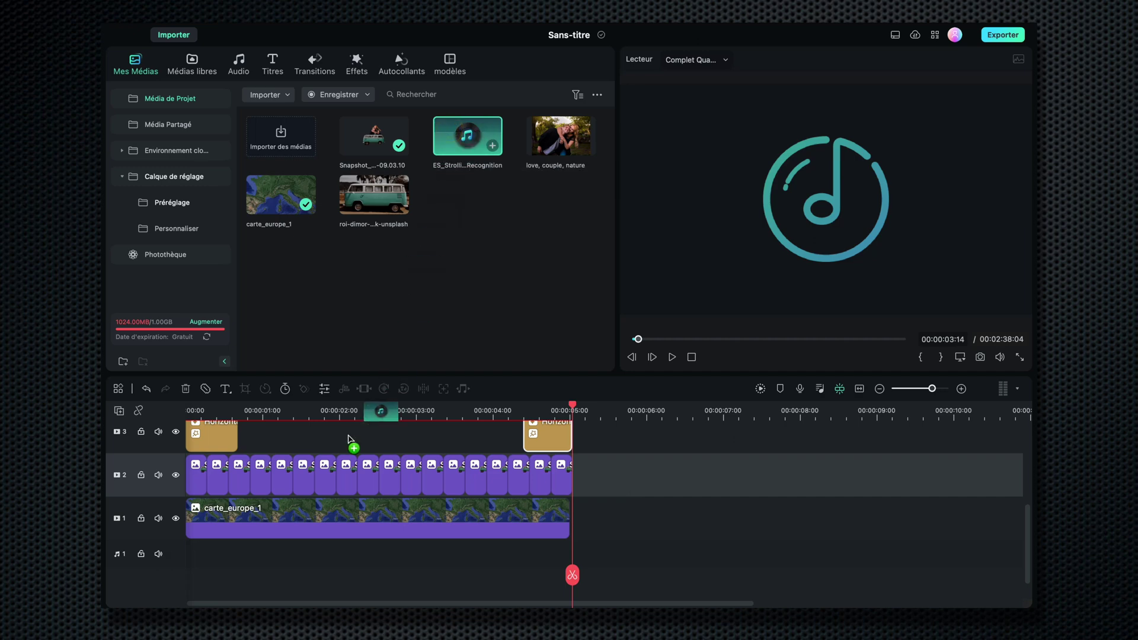
pyautogui.moveTo(349, 440); pyautogui.dragTo(190, 544)
# Shorten the music clip to 10 seconds with the audio stretch tool and play the sequence from the start
pyautogui.moveTo(934, 393); pyautogui.dragTo(910, 391)
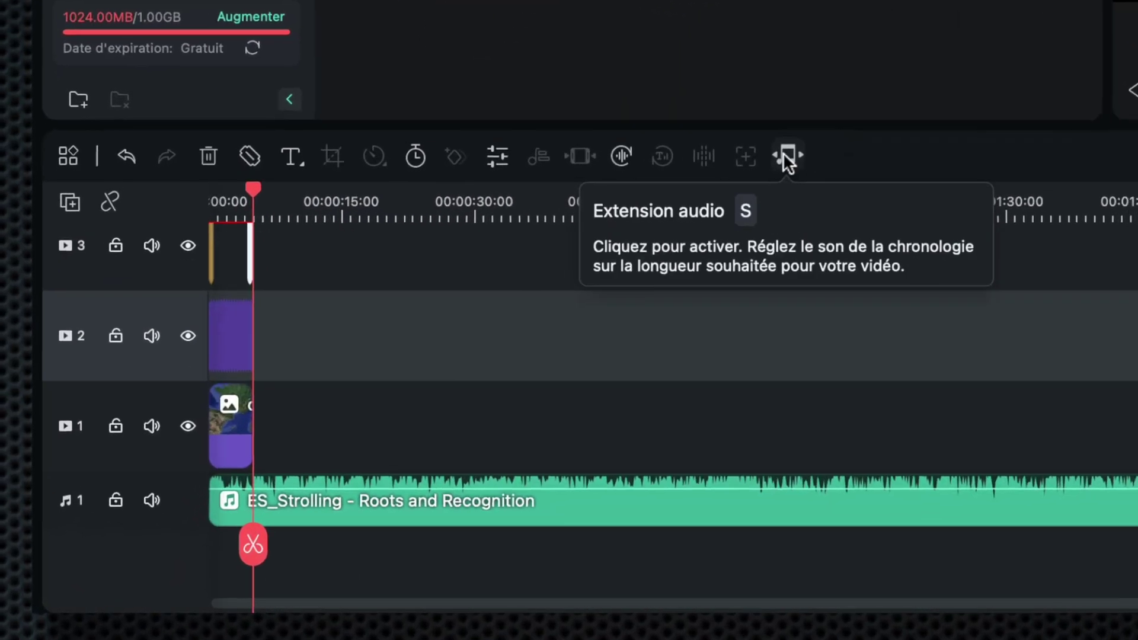
pyautogui.click(497, 364)
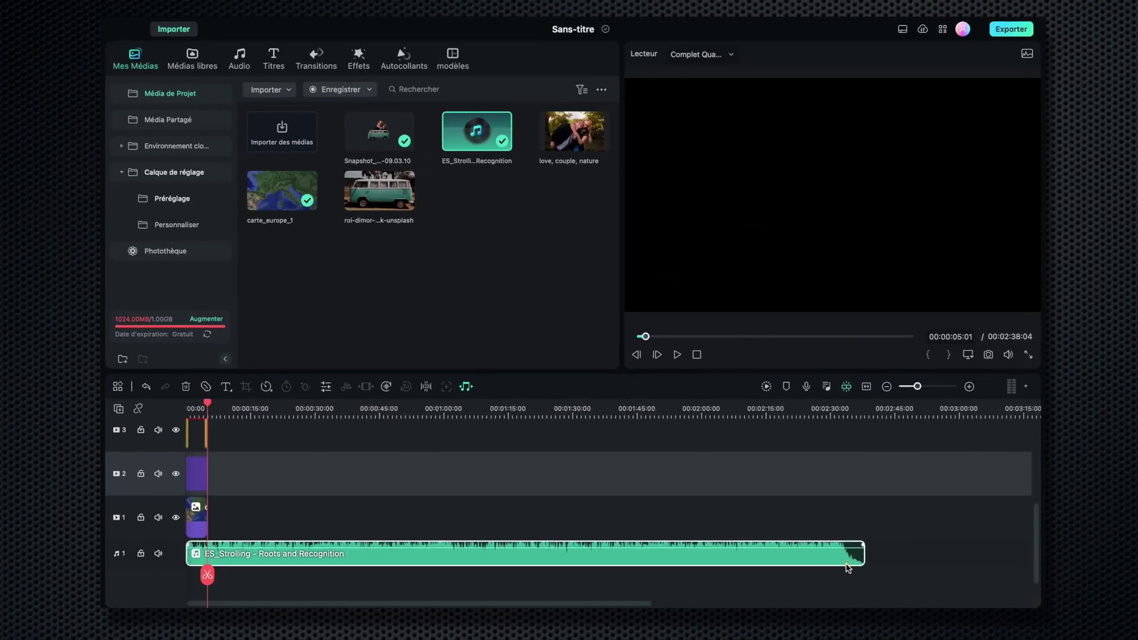
pyautogui.click(851, 561)
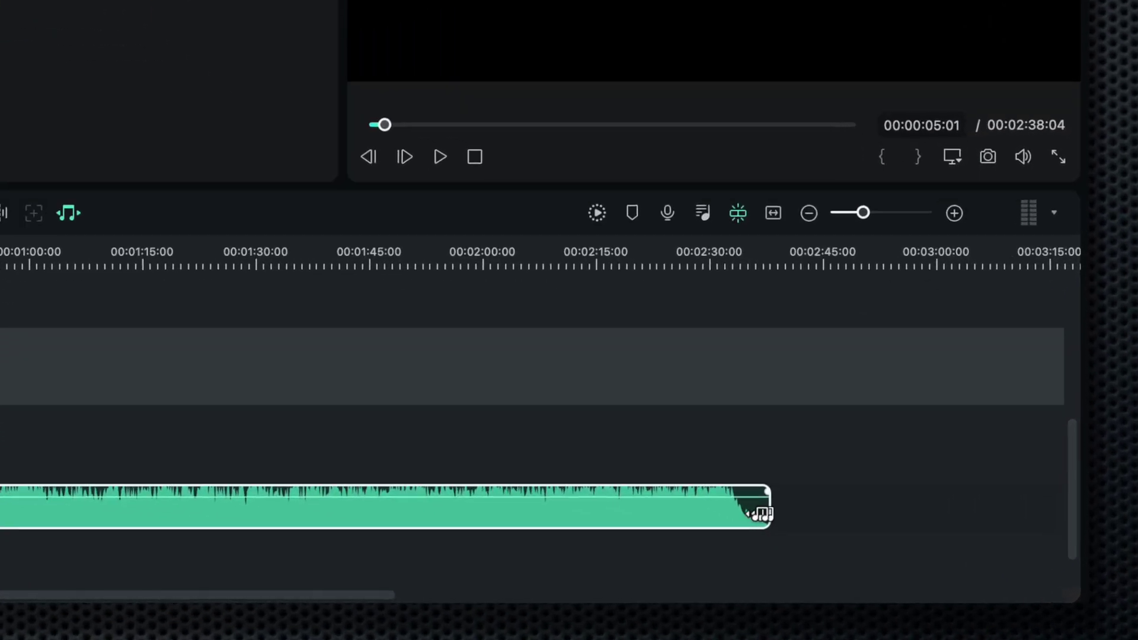
pyautogui.moveTo(858, 561); pyautogui.dragTo(574, 552)
pyautogui.moveTo(449, 534); pyautogui.dragTo(0, 545)
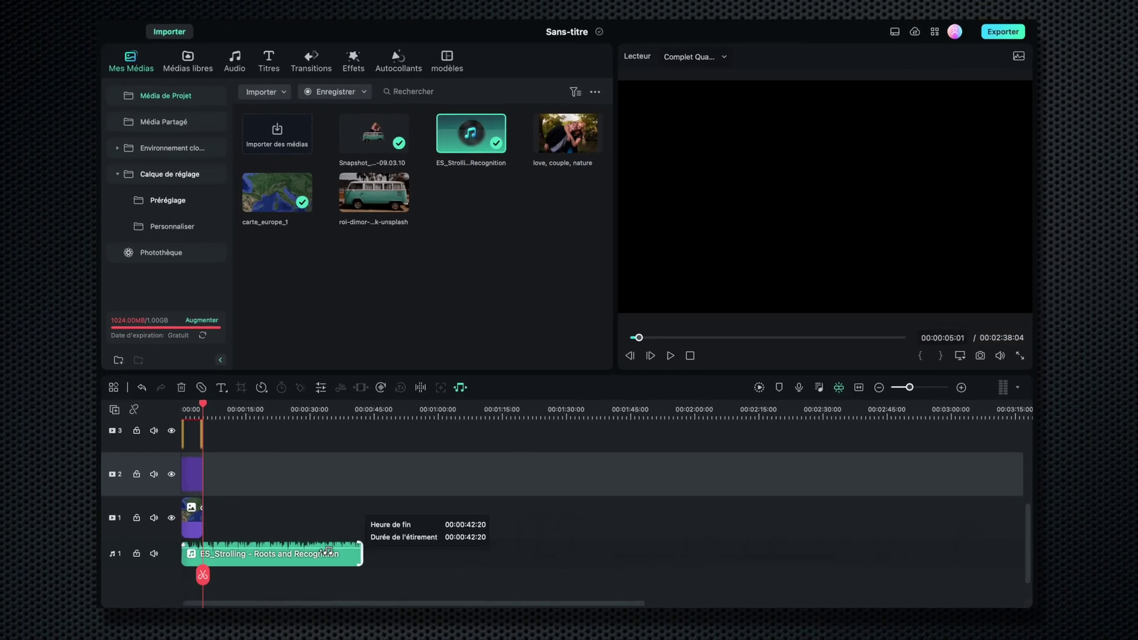
pyautogui.moveTo(172, 562); pyautogui.dragTo(172, 562)
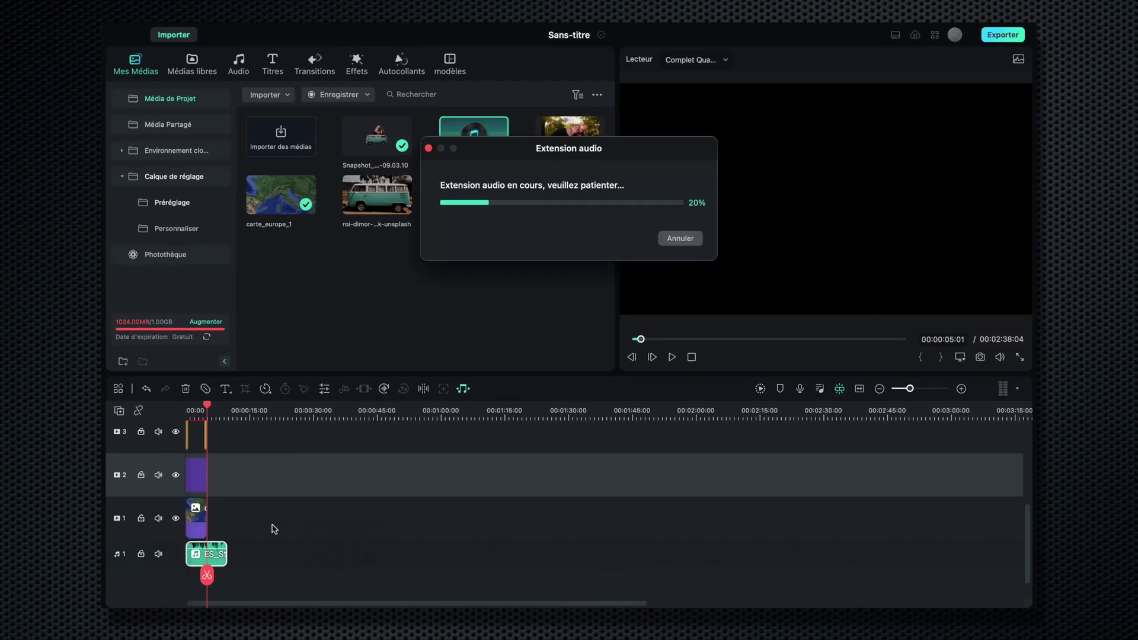
pyautogui.click(962, 389)
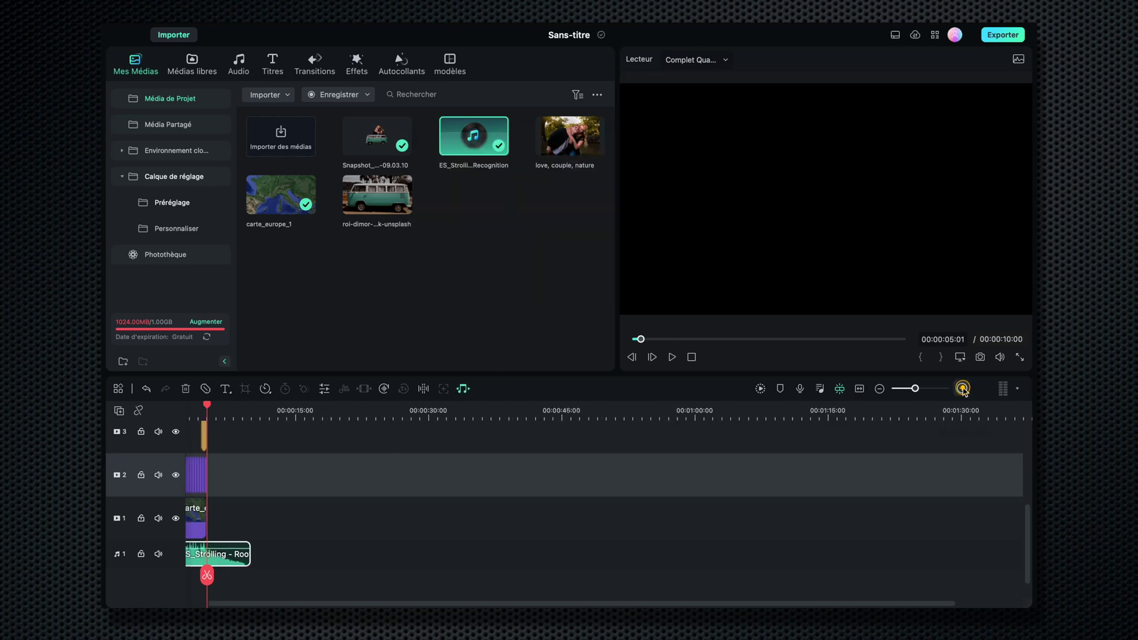
pyautogui.click(961, 388)
pyautogui.click(188, 408)
pyautogui.press('space')
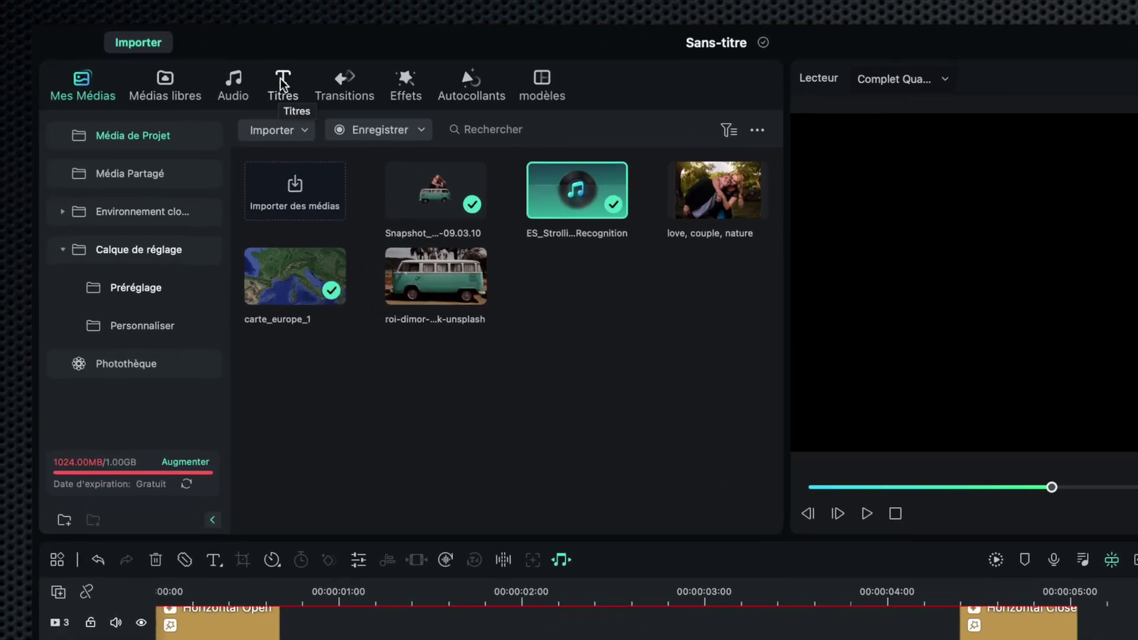
# Search the Filmstock titles for "voyage" and place Travel_Chic_Title_1 on a new track 4 between the Horizontal effects and the retro film overlay
pyautogui.click(273, 64)
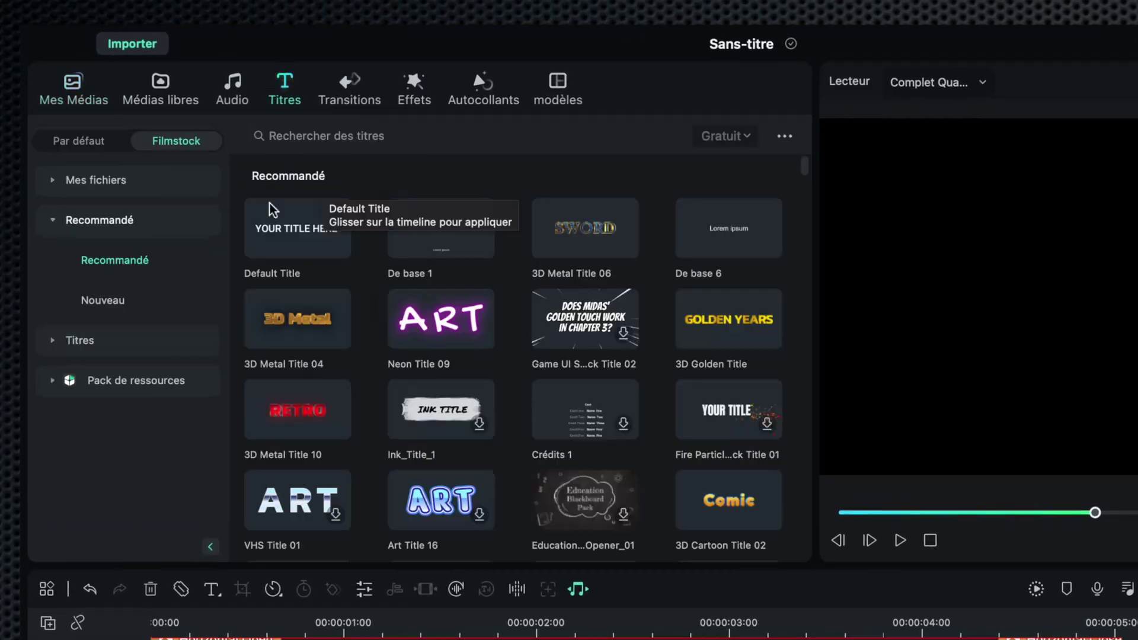
pyautogui.click(334, 136)
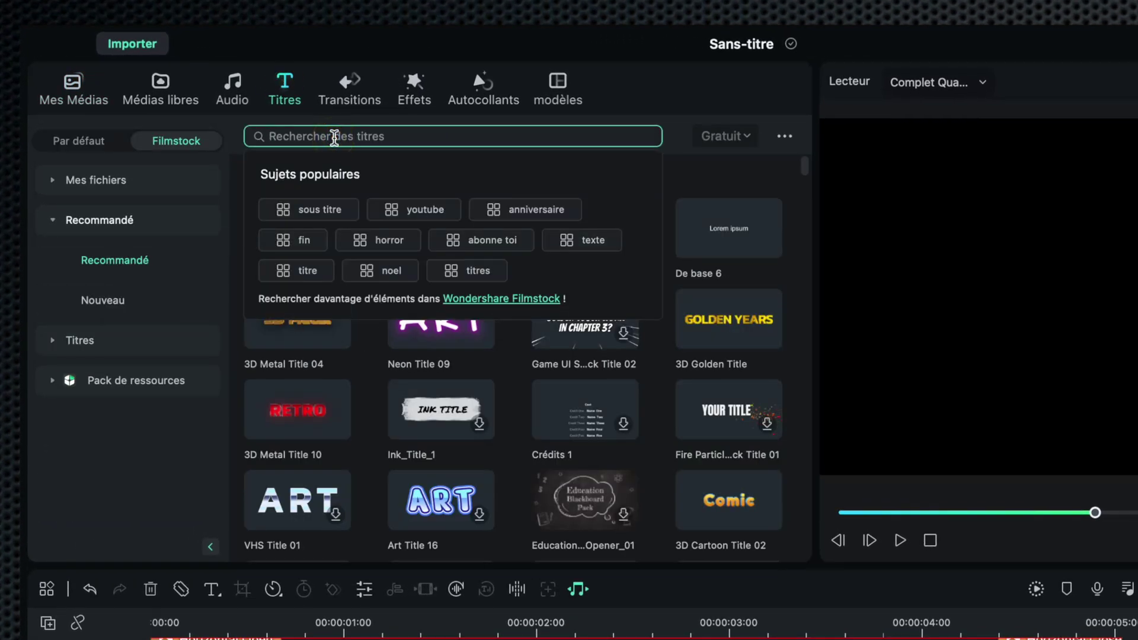
pyautogui.write('voyage')
pyautogui.press('Return')
pyautogui.click(285, 289)
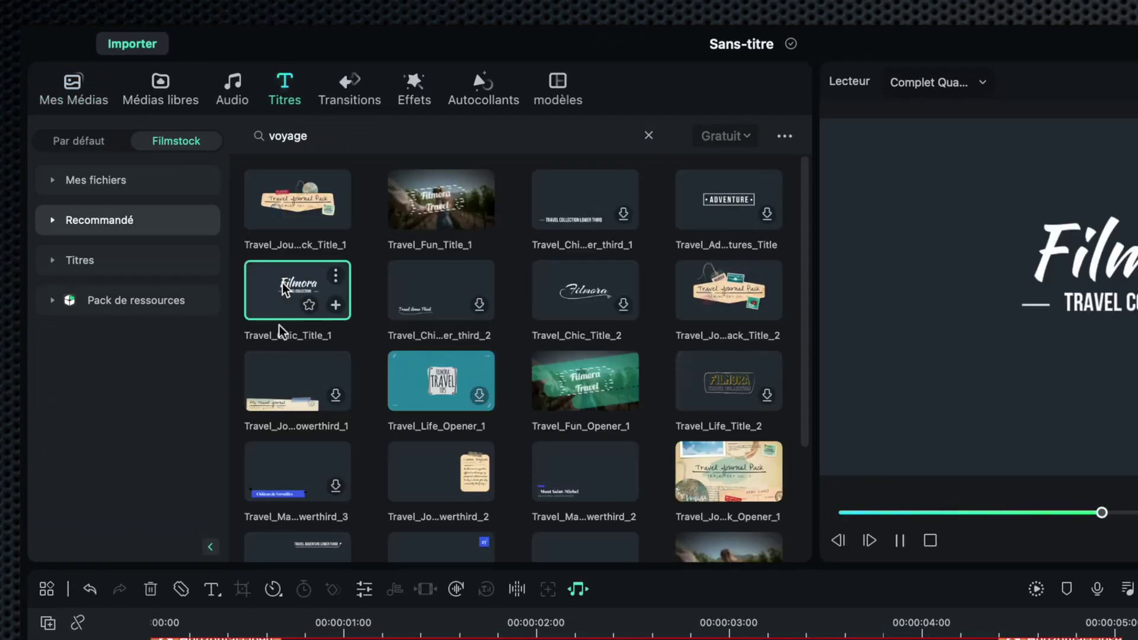
pyautogui.moveTo(284, 290)
pyautogui.mouseDown()
pyautogui.moveTo(297, 309)
pyautogui.moveTo(264, 605)
pyautogui.moveTo(154, 639)
pyautogui.mouseUp()
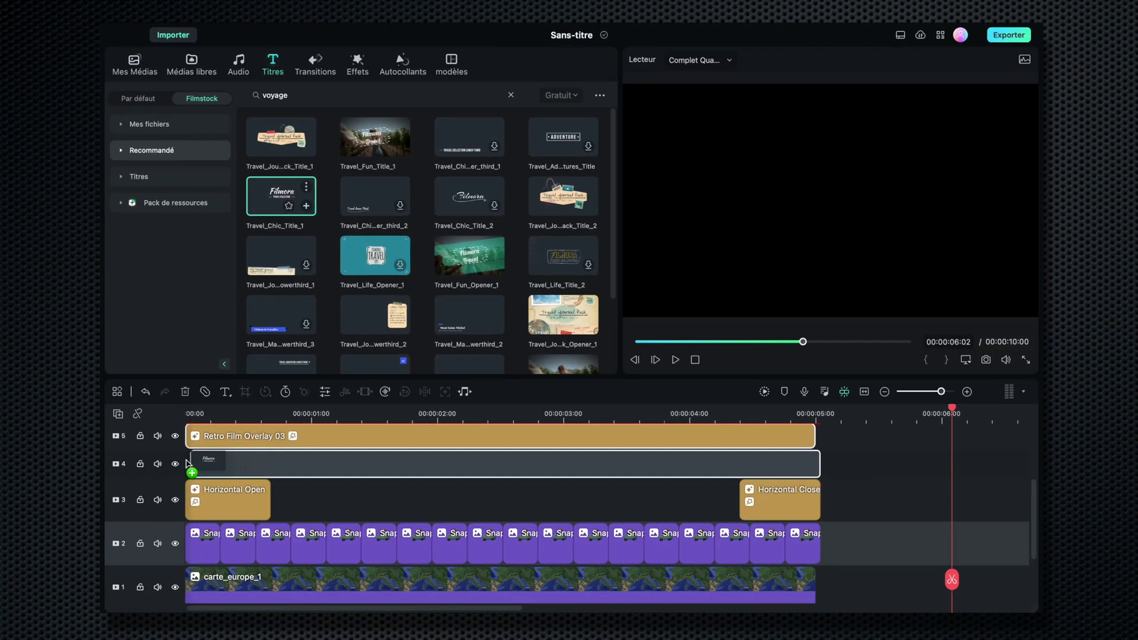
pyautogui.moveTo(188, 463); pyautogui.dragTo(190, 463)
# Change the title text to "Vacances de Pâques", start the title where the Horizontal Open effect ends, and play the sequence from the start
pyautogui.doubleClick(483, 463)
pyautogui.click(193, 412)
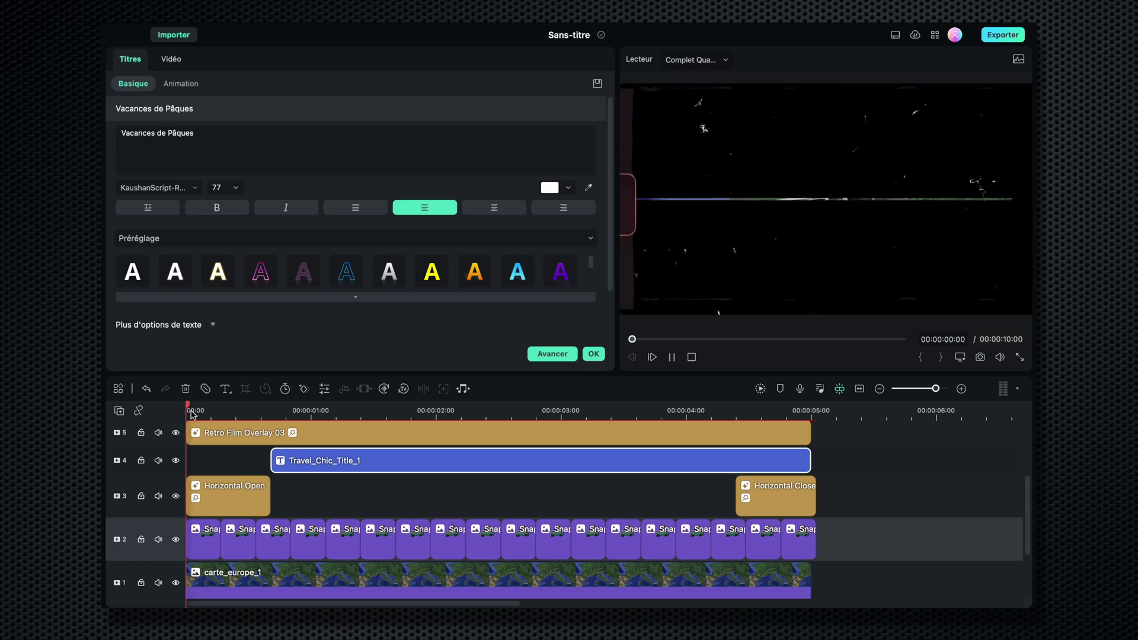
pyautogui.press('space')
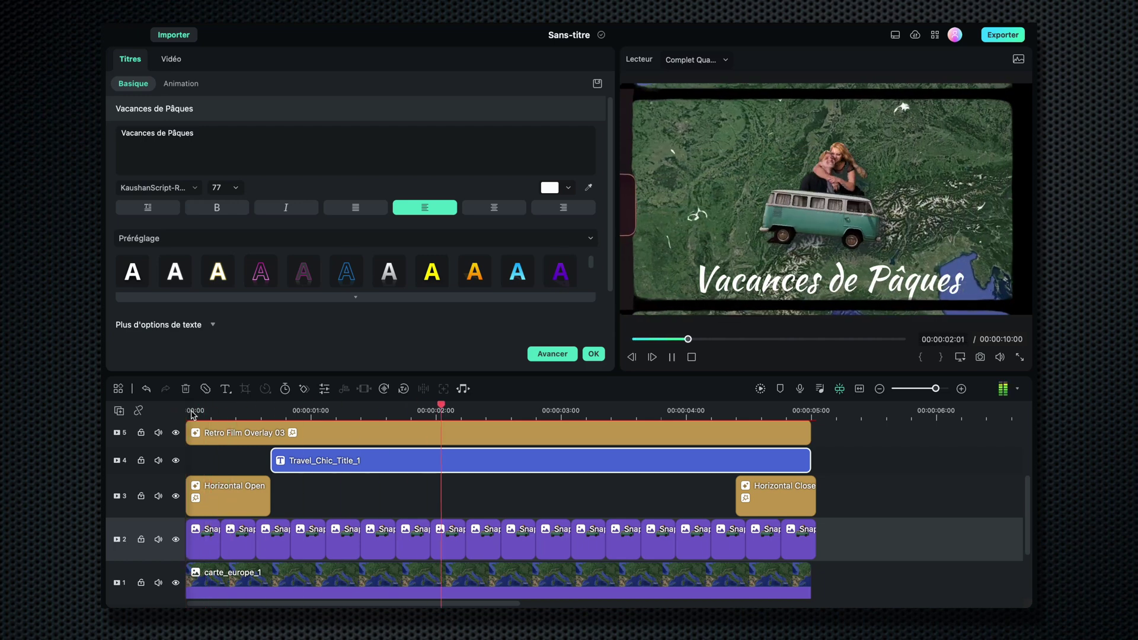